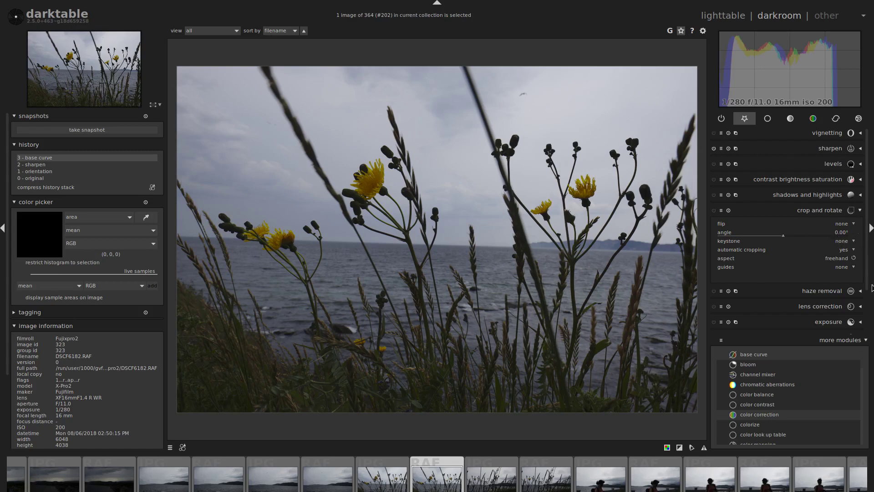
# - Raise the flower photo's exposure in the exposure module to brighten it
pyautogui.scroll(-2, 865, 273)
pyautogui.scroll(2, 859, 259)
pyautogui.scroll(-2, 860, 321)
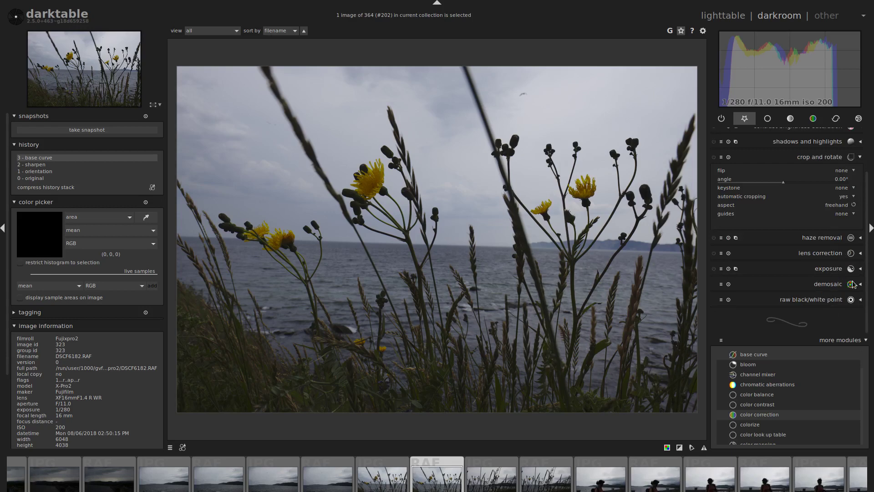
pyautogui.click(861, 269)
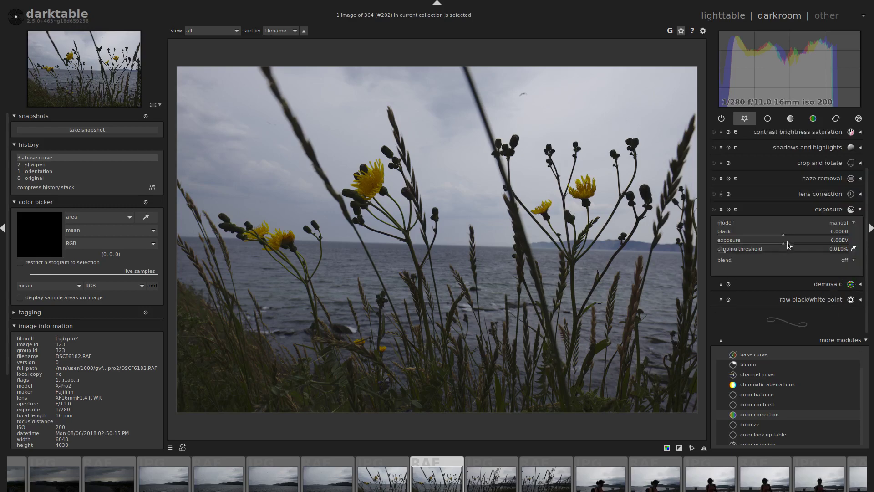
pyautogui.moveTo(784, 246); pyautogui.dragTo(798, 244)
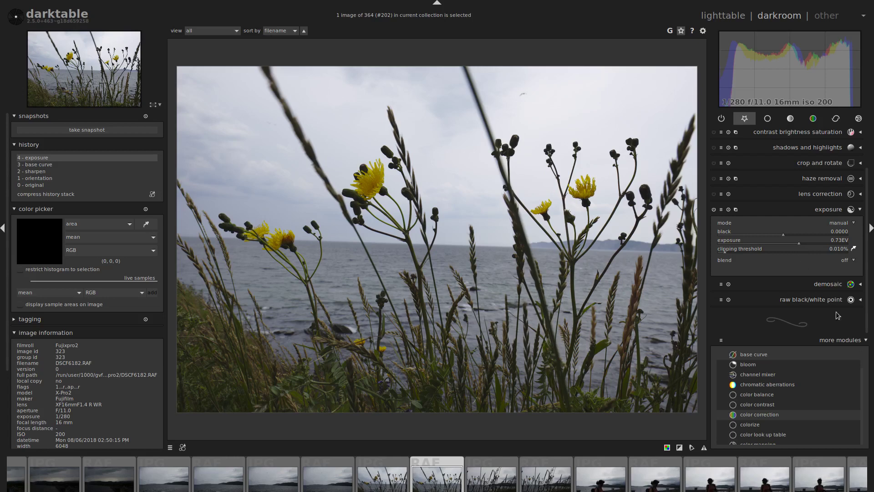
# - Tune the black level to about 0.0007, checking the clipped-shadow warning overlay
pyautogui.click(784, 237)
pyautogui.moveTo(784, 236); pyautogui.dragTo(790, 237)
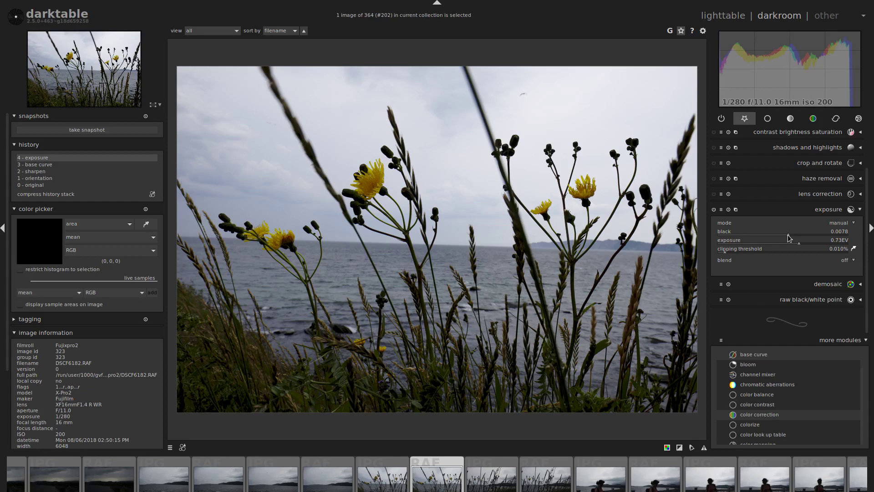
pyautogui.moveTo(790, 238); pyautogui.dragTo(799, 235)
pyautogui.click(680, 448)
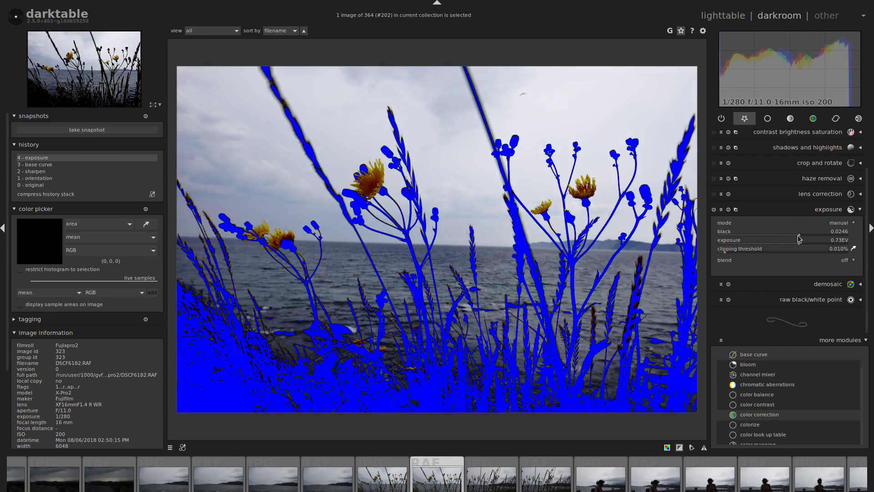
pyautogui.click(787, 236)
pyautogui.click(785, 235)
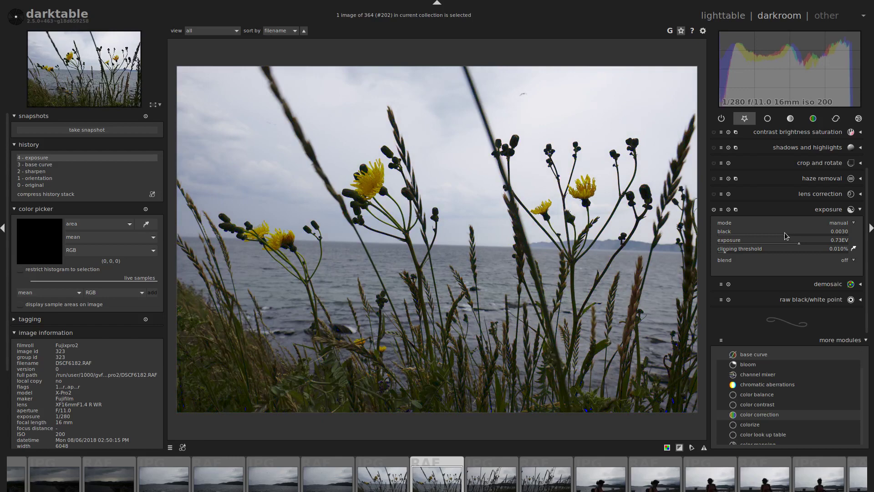
pyautogui.click(784, 232)
pyautogui.click(783, 231)
# - Settle exposure at 1.10 EV and compare the edit against the original in history
pyautogui.scroll(-1, 784, 231)
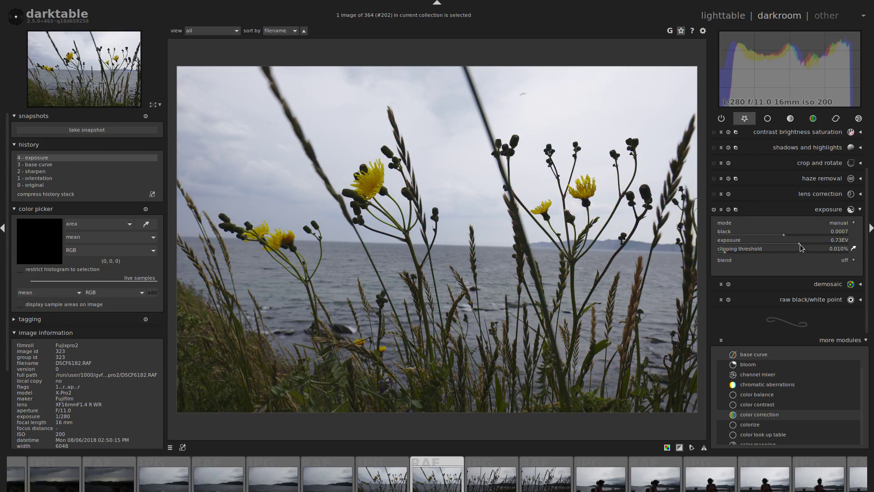
pyautogui.moveTo(799, 243); pyautogui.dragTo(807, 240)
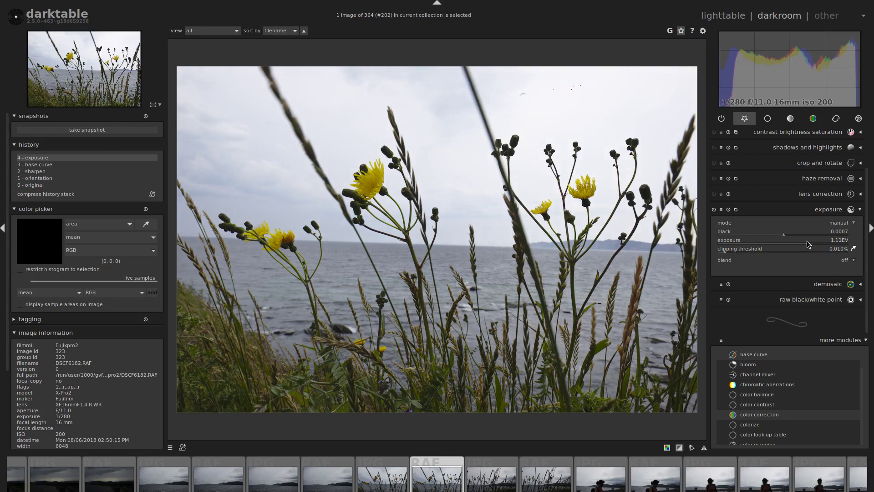
pyautogui.moveTo(807, 241); pyautogui.dragTo(807, 240)
pyautogui.click(52, 185)
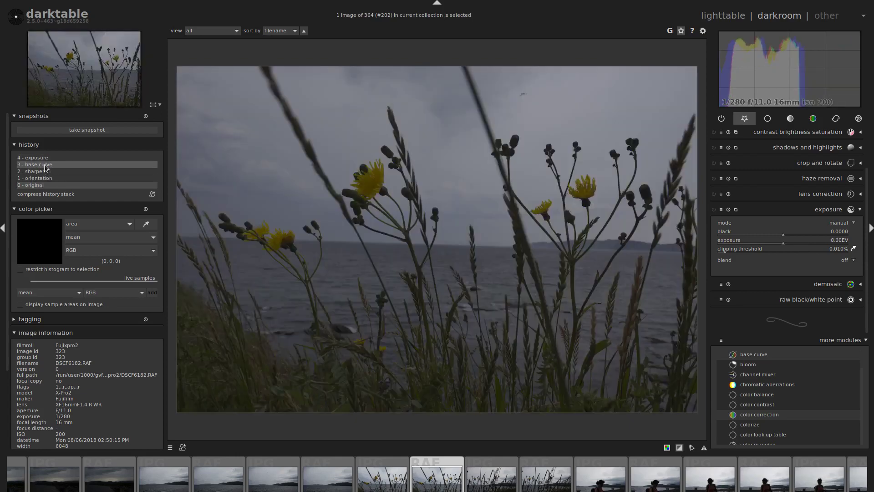
pyautogui.click(44, 159)
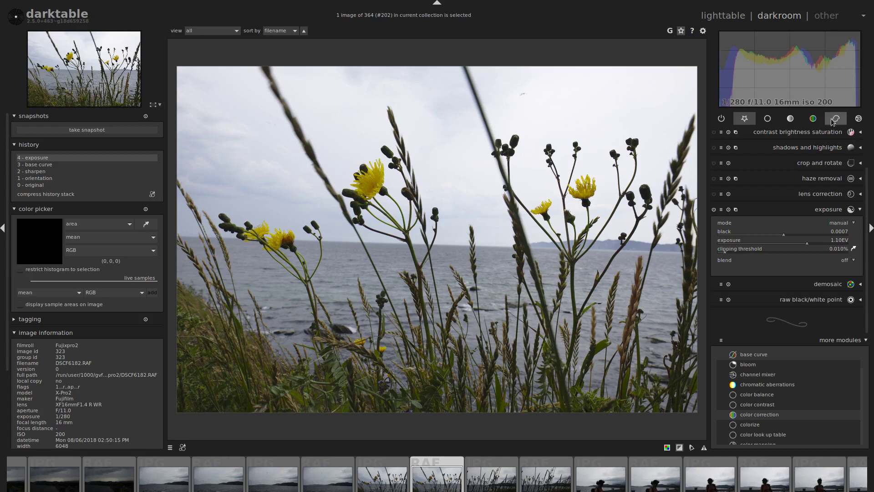
# - In the tone group's levels module, nudge the midpoint, pull in the white point and raise the black point
pyautogui.click(768, 119)
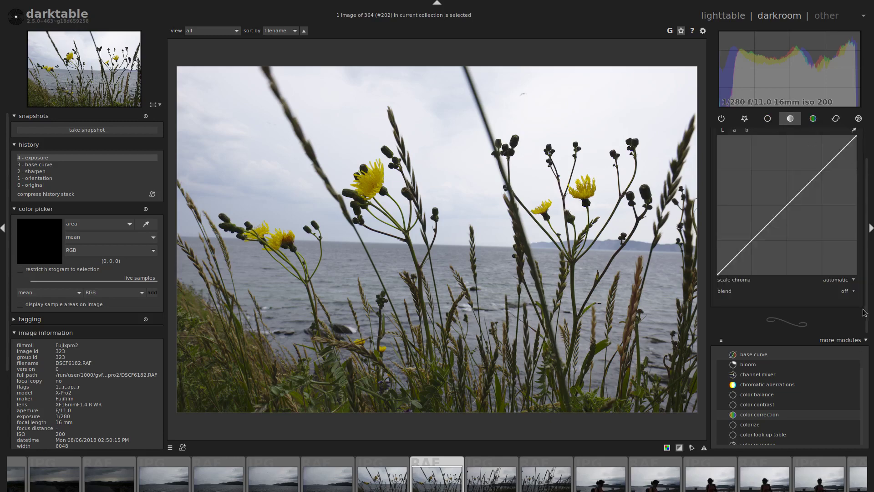
pyautogui.scroll(2, 867, 309)
pyautogui.click(864, 134)
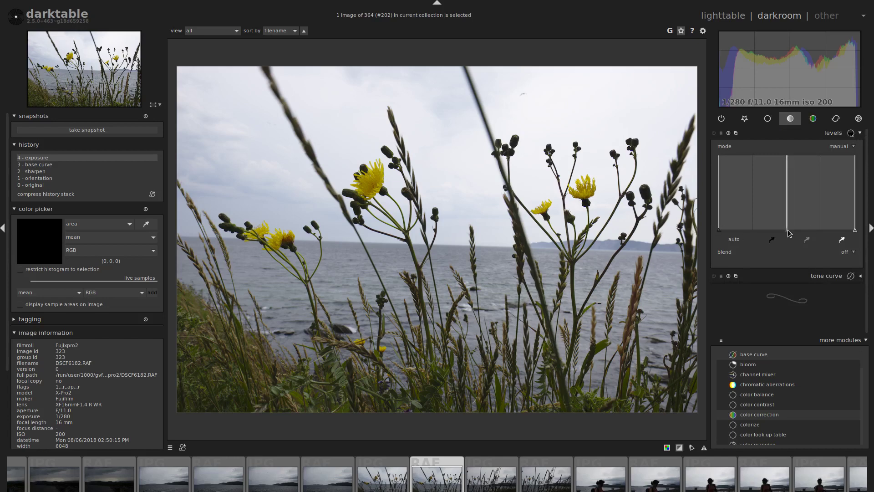
pyautogui.moveTo(788, 230)
pyautogui.mouseDown()
pyautogui.moveTo(794, 233)
pyautogui.moveTo(785, 228)
pyautogui.mouseUp()
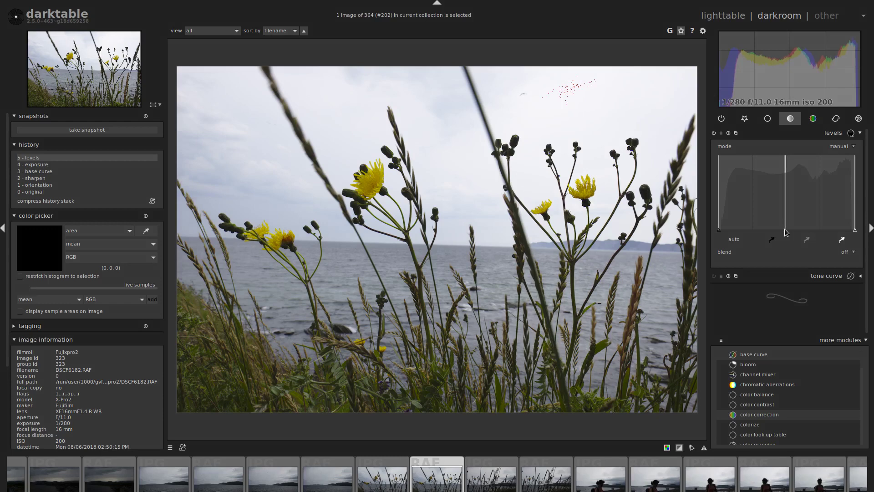
pyautogui.moveTo(785, 229); pyautogui.dragTo(785, 229)
pyautogui.moveTo(855, 231); pyautogui.dragTo(860, 234)
pyautogui.moveTo(719, 231)
pyautogui.mouseDown()
pyautogui.moveTo(733, 233)
pyautogui.moveTo(721, 235)
pyautogui.mouseUp()
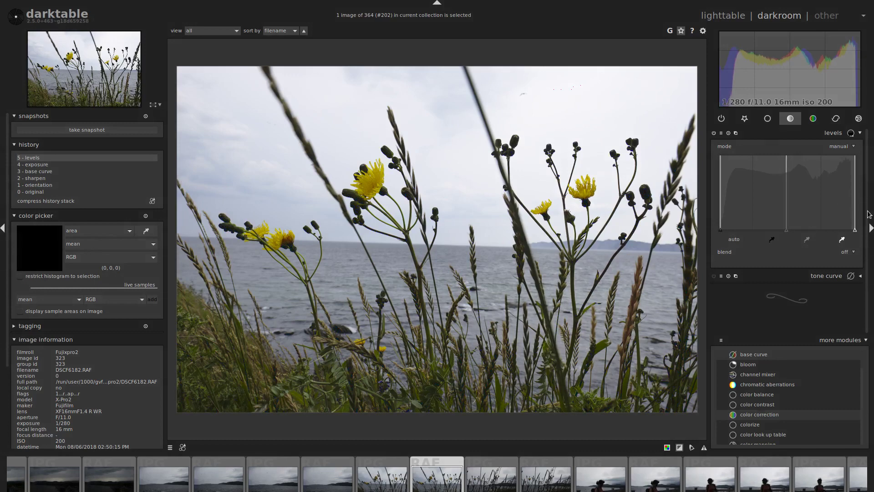
# - Enable the tone curve, sample the yellow flower's tones and lift the curve there
pyautogui.click(861, 277)
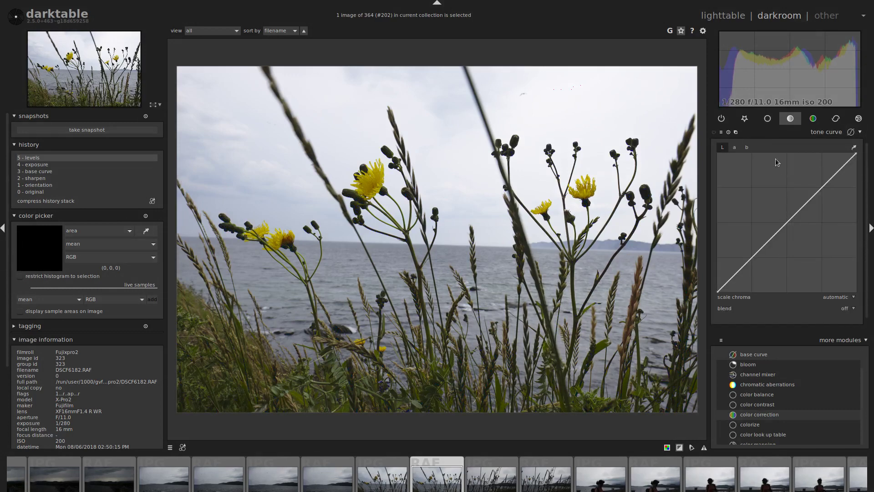
pyautogui.click(852, 301)
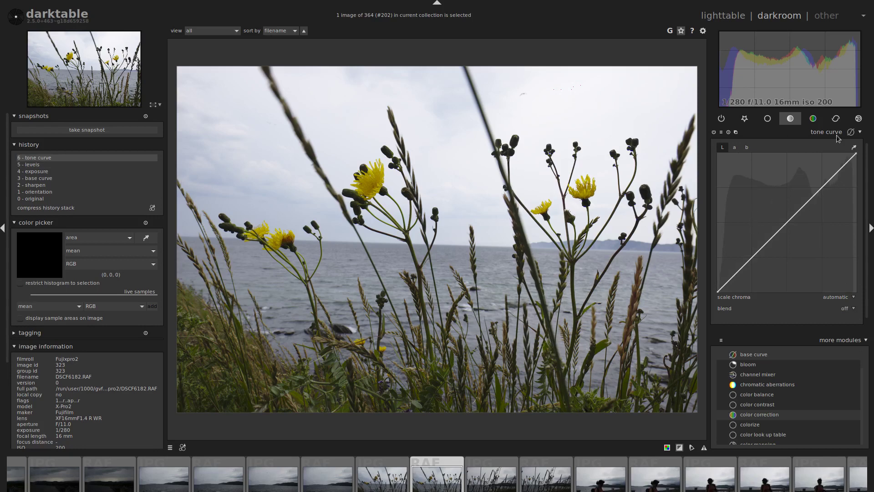
pyautogui.click(854, 147)
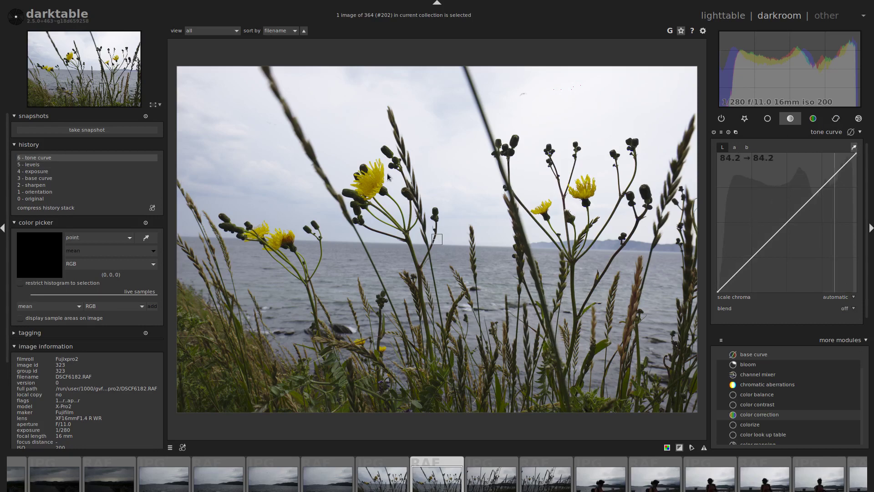
pyautogui.click(372, 180)
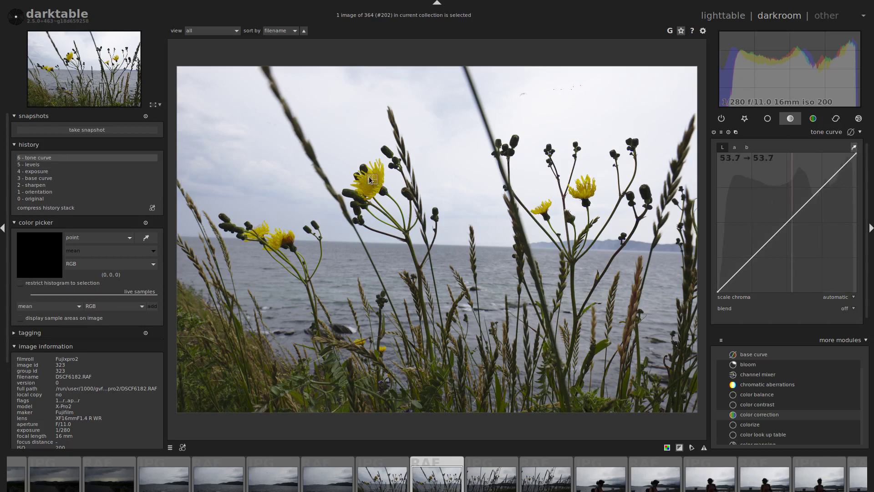
pyautogui.click(369, 179)
pyautogui.click(367, 179)
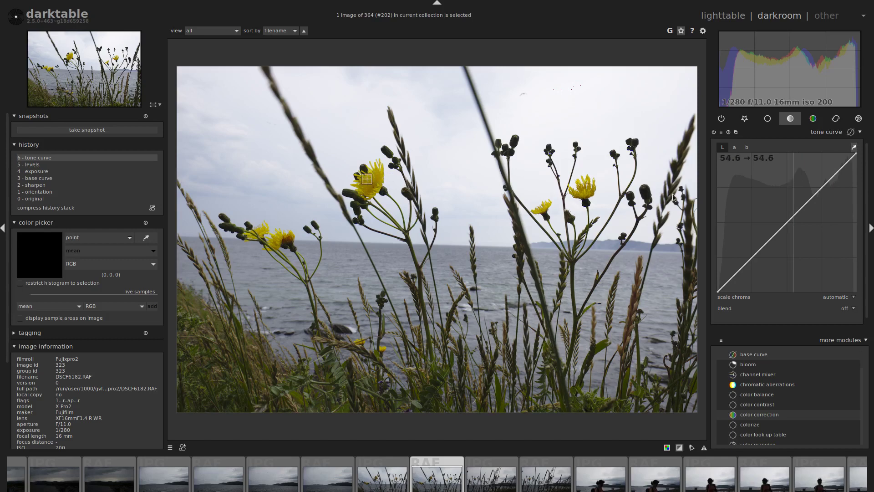
pyautogui.moveTo(794, 219); pyautogui.dragTo(761, 158)
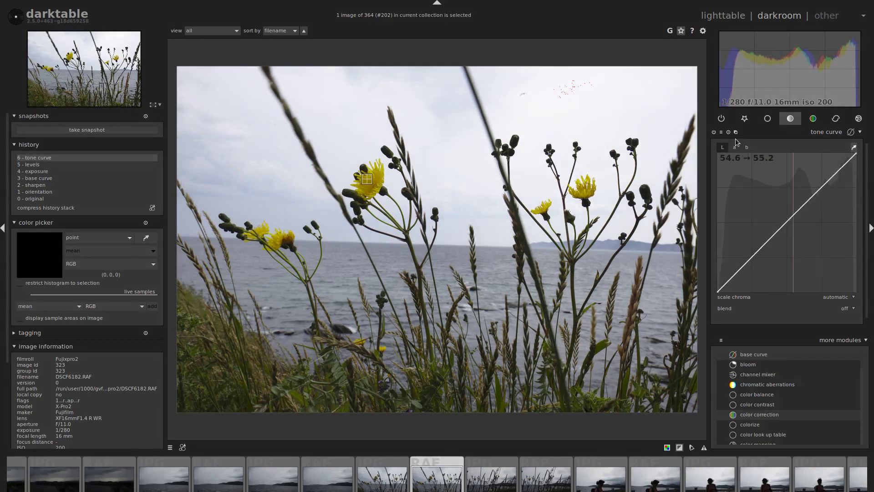
# - Add a highlight node and lower it from 94.5 to 93.5 so the sky stops clipping
pyautogui.click(853, 149)
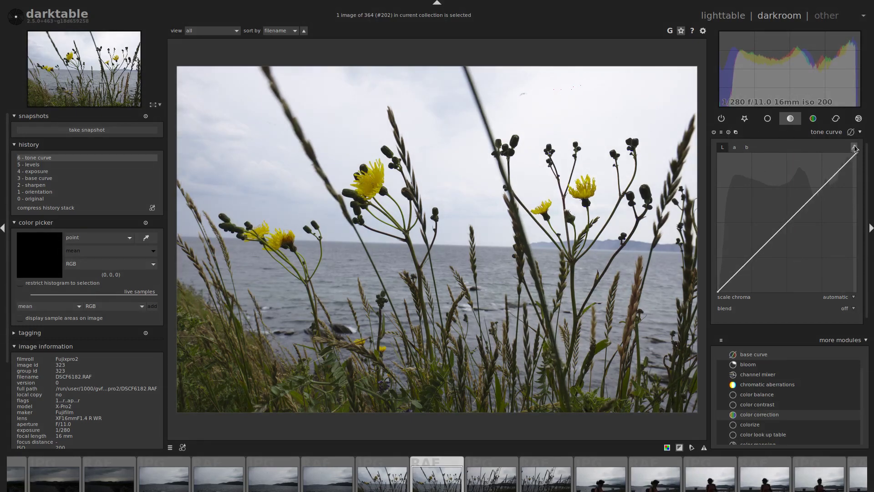
pyautogui.click(854, 148)
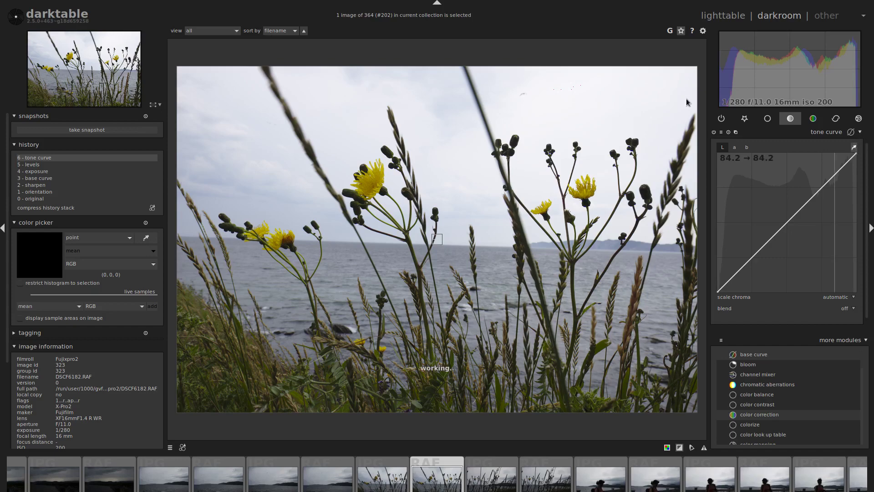
pyautogui.click(849, 162)
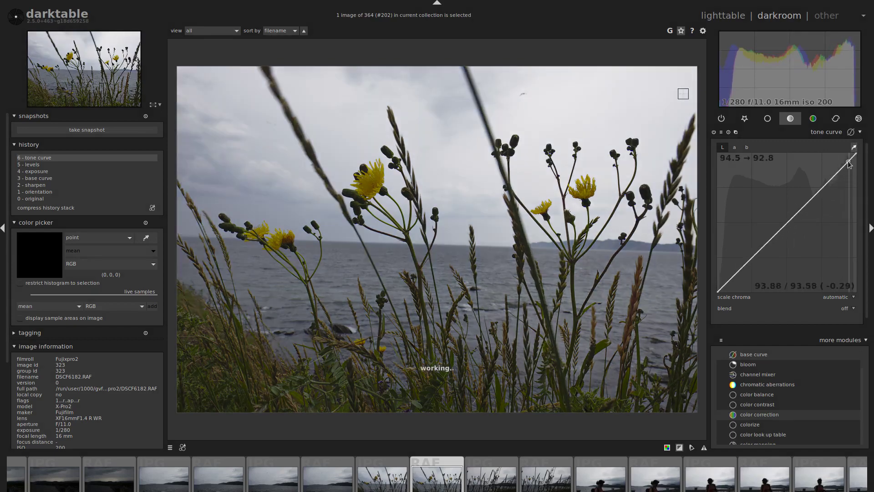
pyautogui.moveTo(849, 164); pyautogui.dragTo(853, 157)
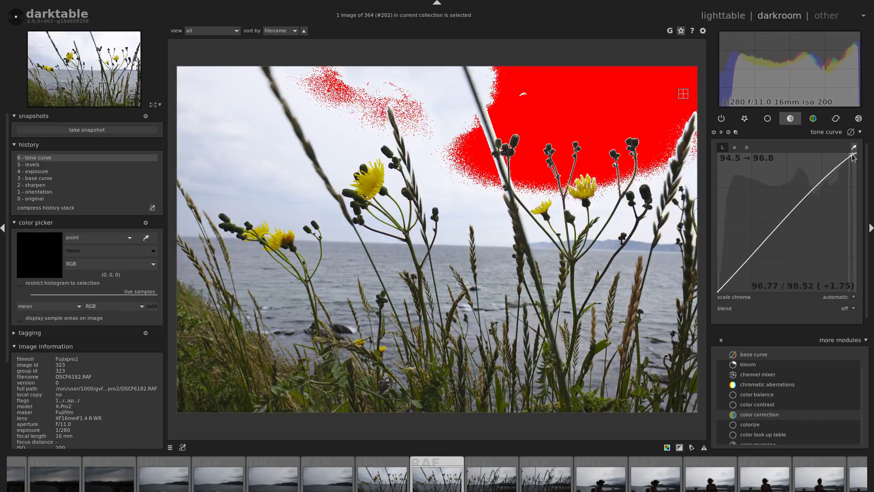
pyautogui.scroll(-4, 854, 157)
pyautogui.scroll(-3, 855, 157)
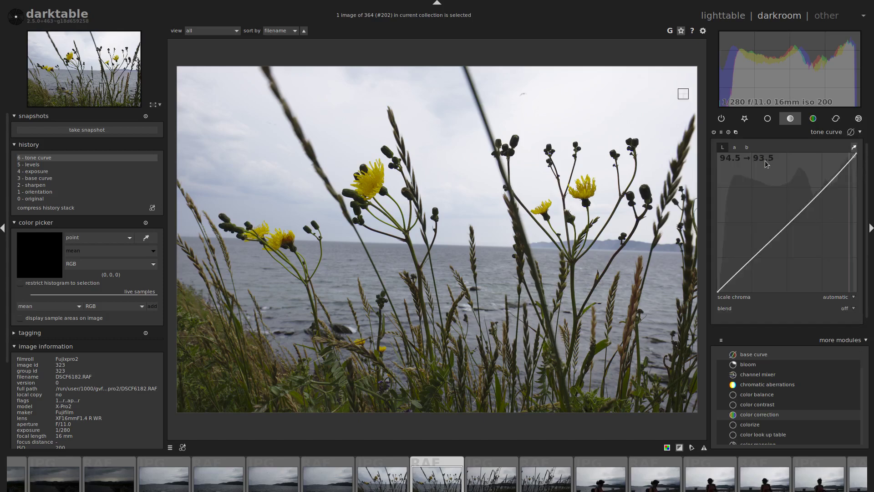
# - On the tone curve's L channel, raise a midtone point from 56.6 to 64.7
pyautogui.click(735, 148)
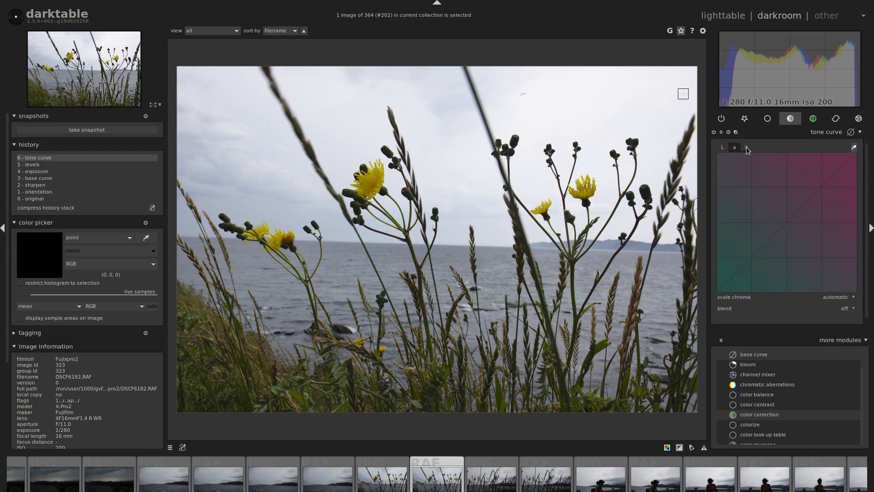
pyautogui.click(747, 147)
pyautogui.click(723, 147)
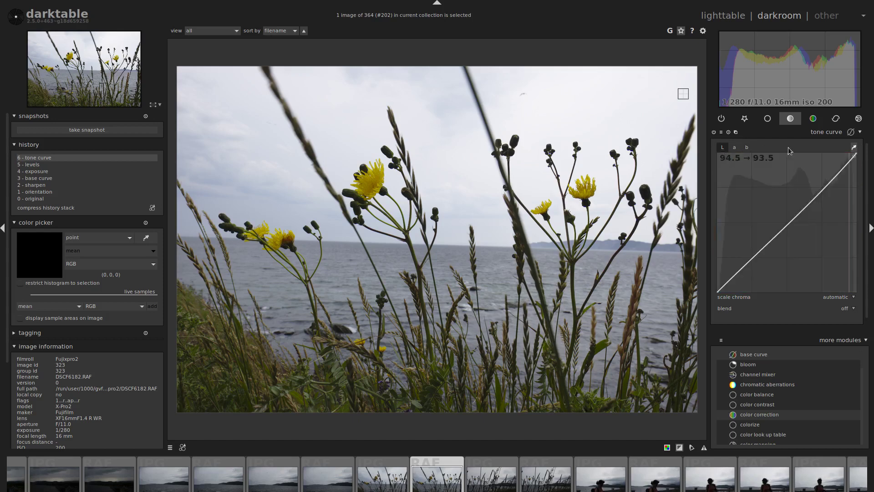
pyautogui.click(747, 148)
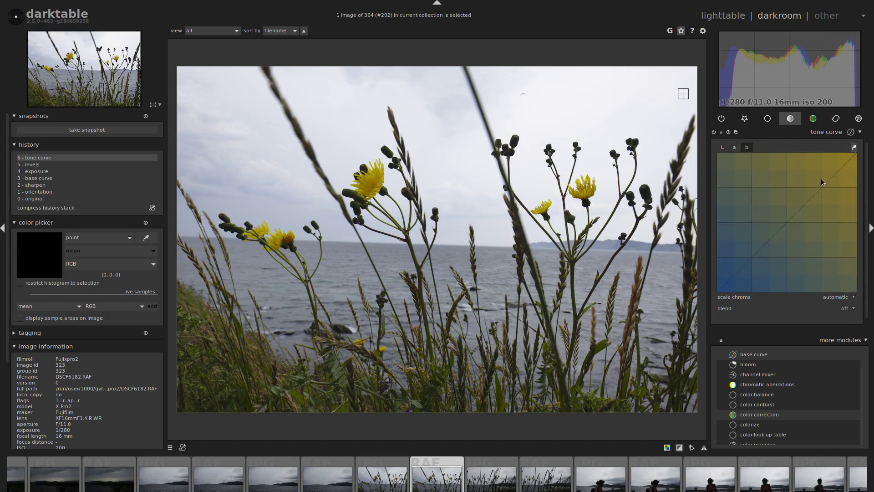
pyautogui.click(368, 177)
pyautogui.click(738, 148)
pyautogui.click(742, 147)
pyautogui.click(723, 149)
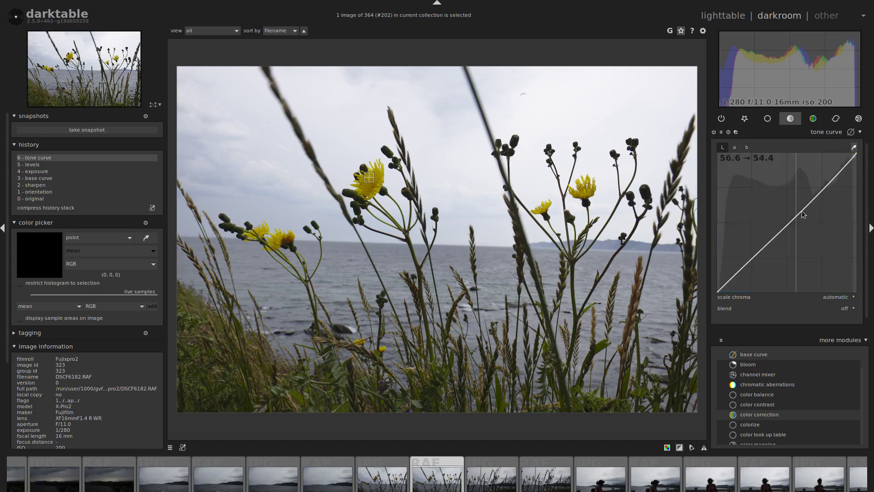
pyautogui.moveTo(794, 227); pyautogui.dragTo(779, 216)
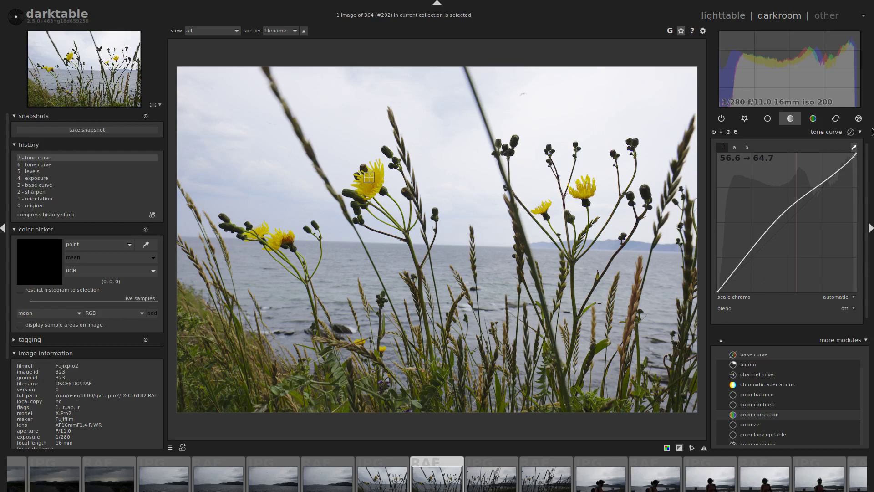
# - Enable haze removal from the active modules and toggle it on and off to compare
pyautogui.click(747, 120)
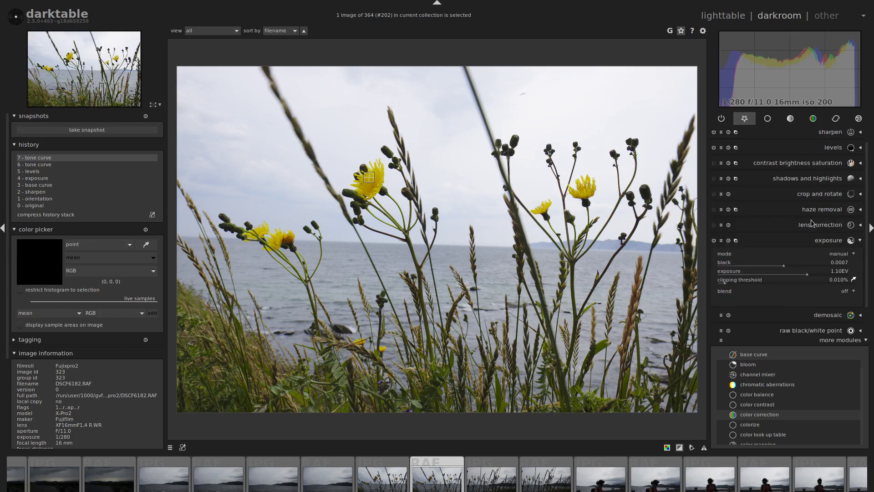
pyautogui.click(859, 211)
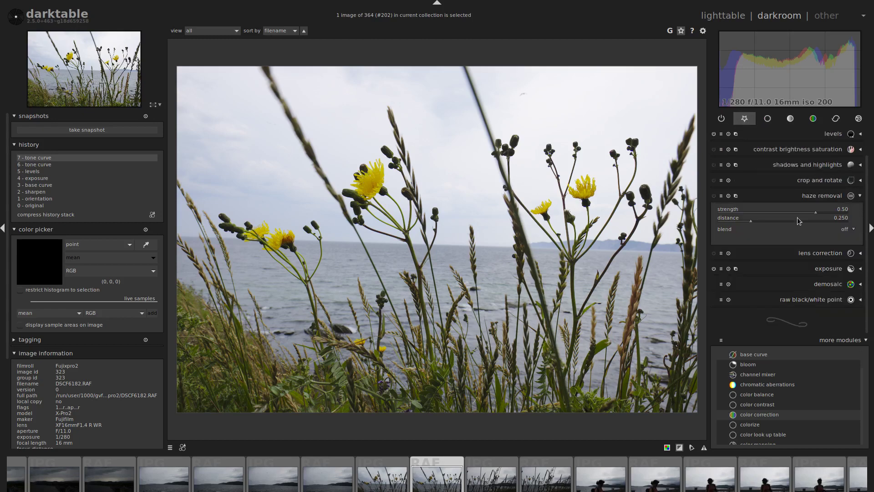
pyautogui.click(714, 196)
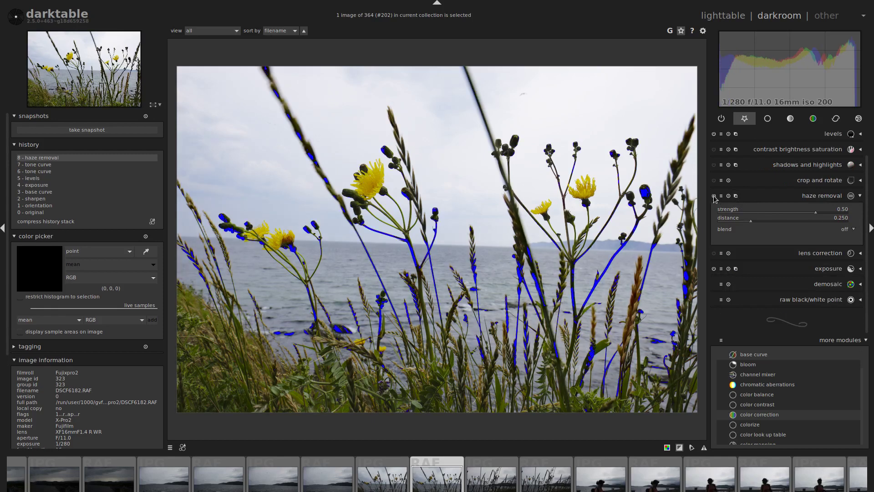
pyautogui.click(714, 196)
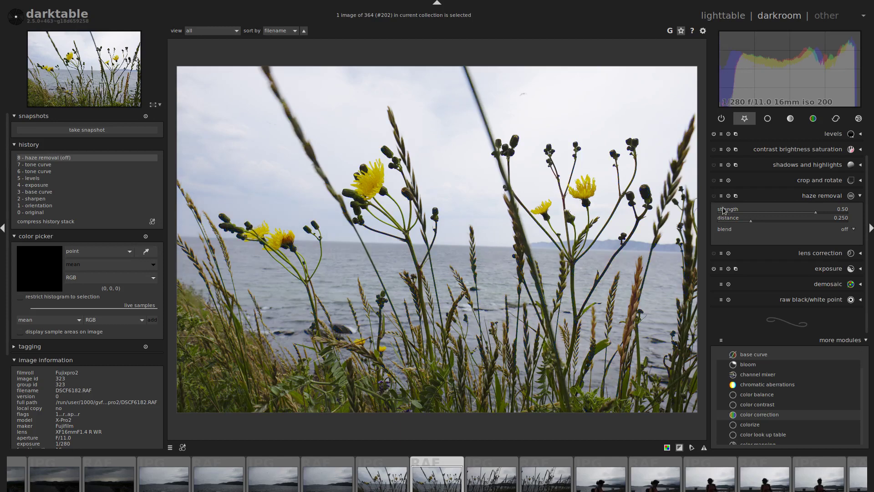
pyautogui.click(714, 196)
pyautogui.click(680, 447)
pyautogui.click(679, 447)
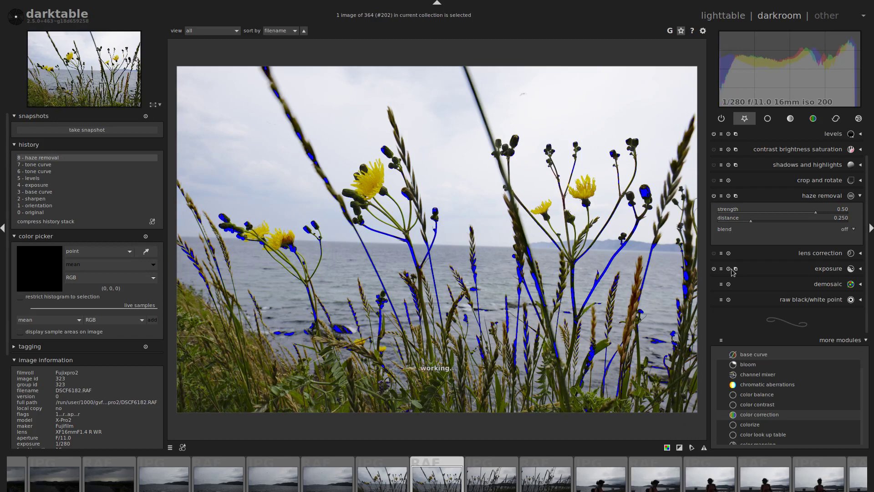
pyautogui.click(714, 195)
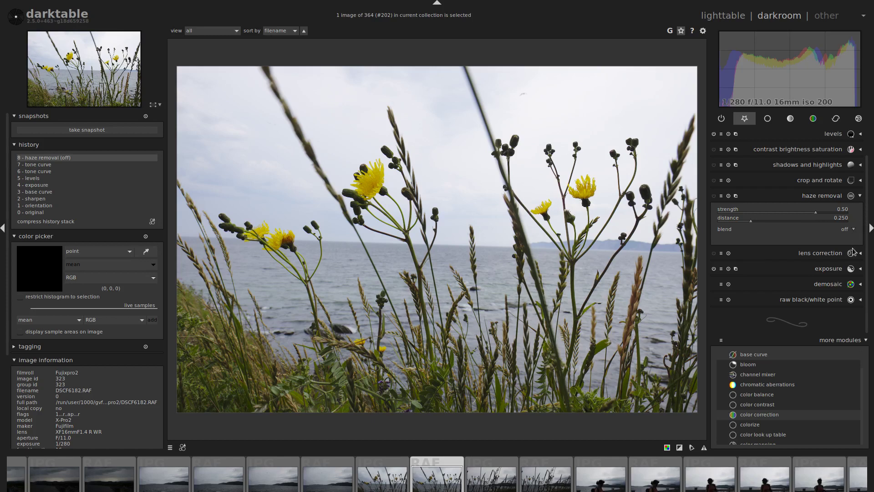
# - Blend haze removal through a drawn gradient mask placed and tilted across the horizon
pyautogui.click(854, 229)
pyautogui.click(848, 249)
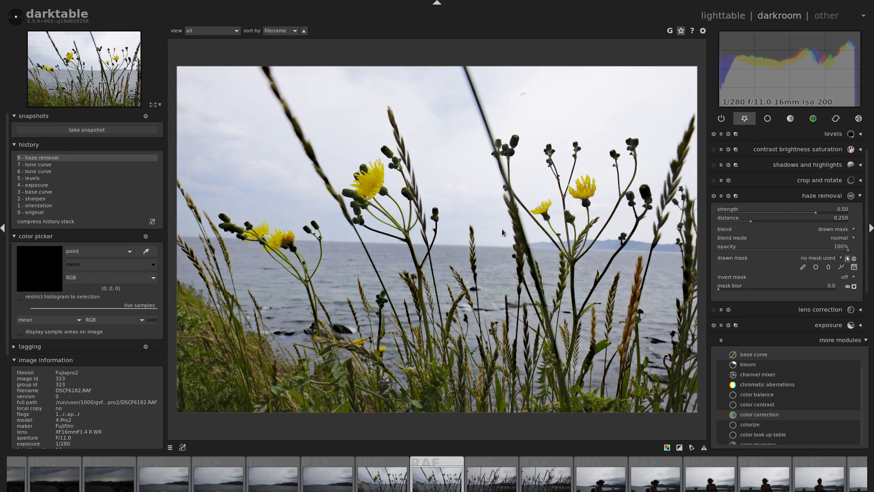
pyautogui.click(182, 251)
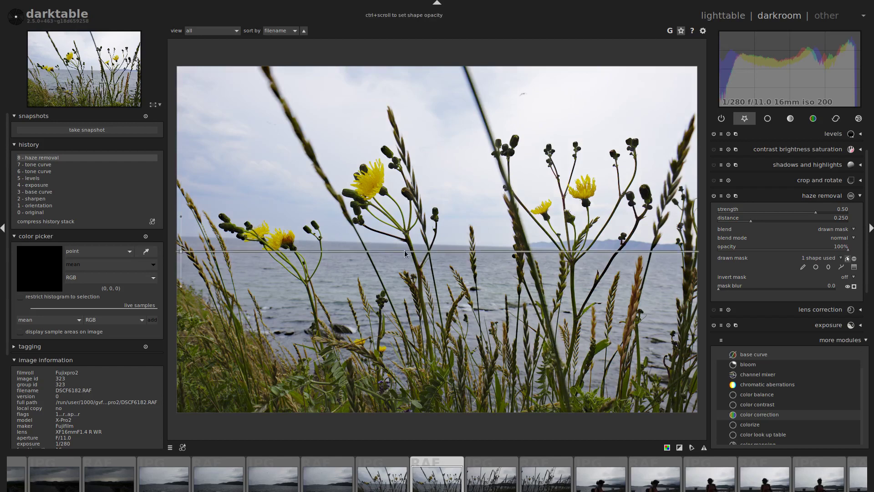
pyautogui.moveTo(405, 253); pyautogui.dragTo(420, 200)
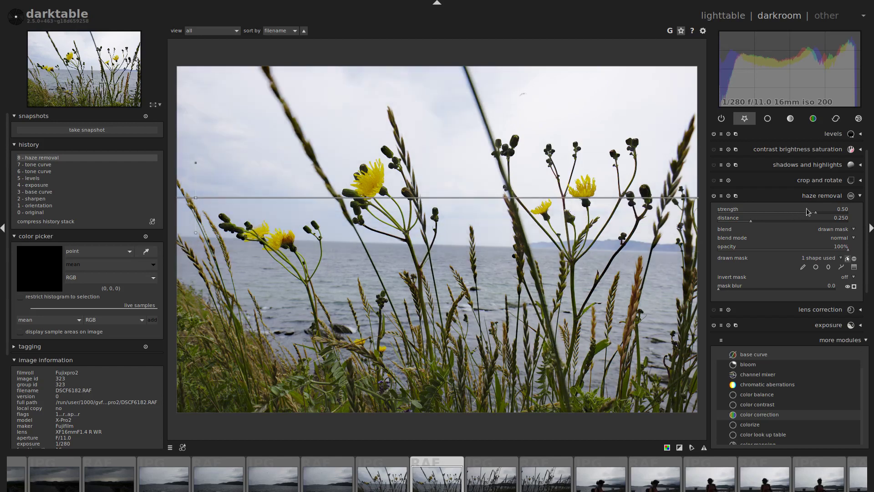
pyautogui.moveTo(817, 210); pyautogui.dragTo(836, 219)
pyautogui.moveTo(536, 201); pyautogui.dragTo(528, 241)
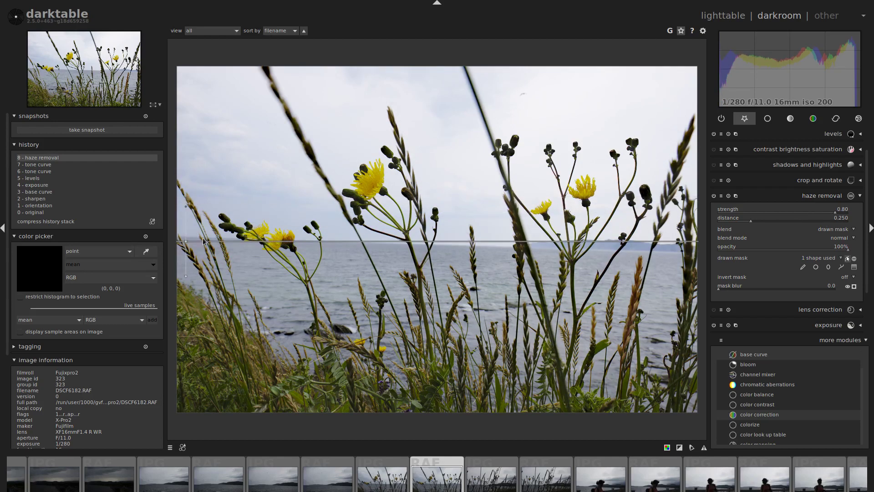
pyautogui.moveTo(186, 207); pyautogui.dragTo(189, 162)
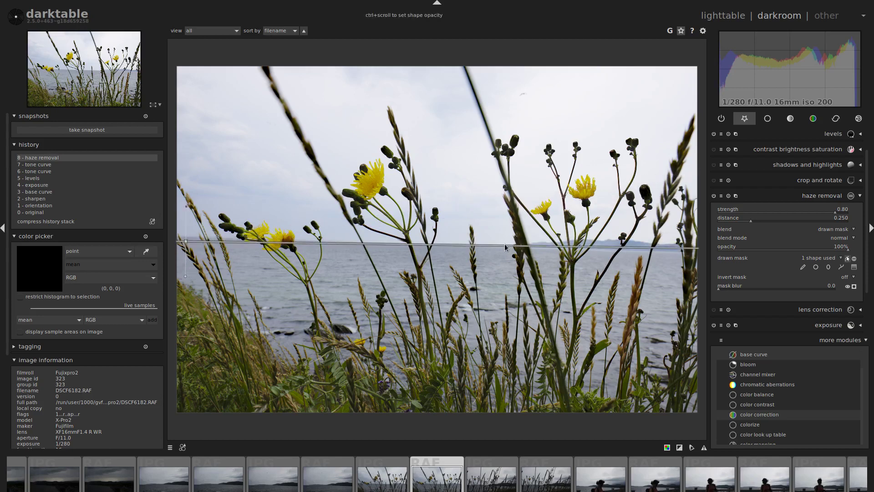
pyautogui.moveTo(460, 244)
pyautogui.mouseDown()
pyautogui.moveTo(510, 169)
pyautogui.moveTo(510, 131)
pyautogui.moveTo(506, 376)
pyautogui.moveTo(508, 149)
pyautogui.mouseUp()
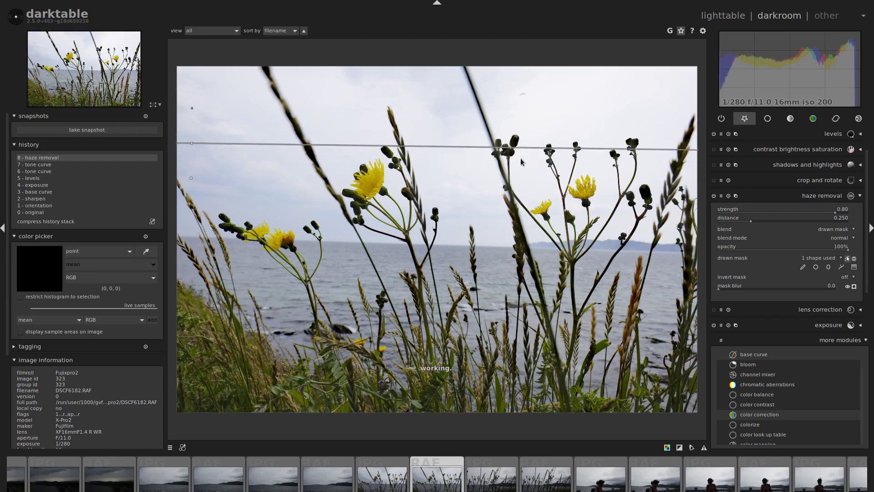
# - Set haze removal strength to 1.00 and reposition the gradient mask just above the horizon
pyautogui.click(855, 268)
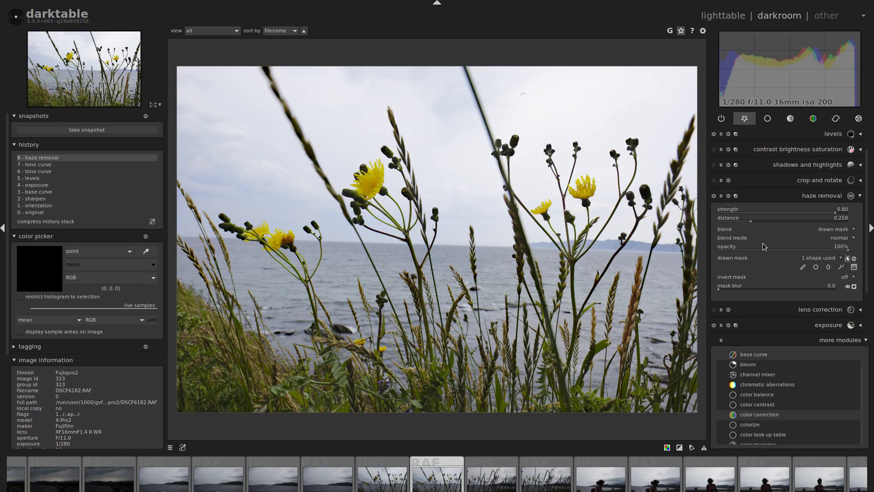
pyautogui.click(847, 259)
pyautogui.moveTo(324, 143); pyautogui.dragTo(326, 178)
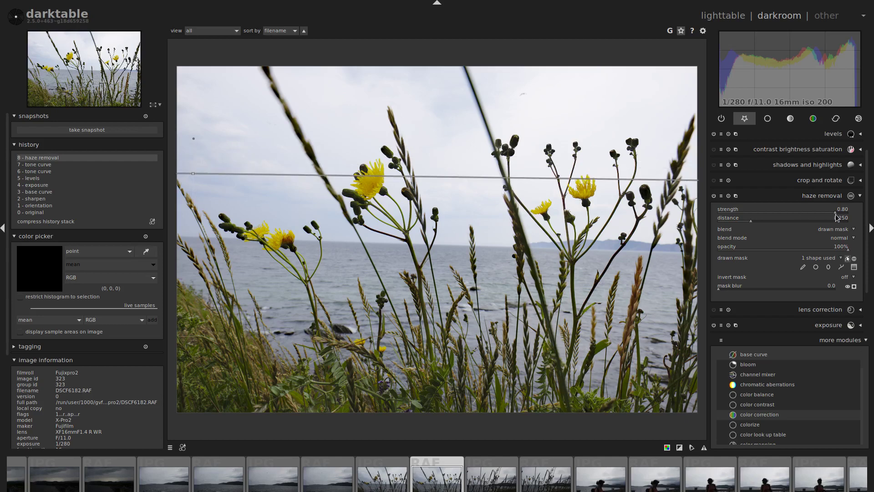
pyautogui.moveTo(837, 215); pyautogui.dragTo(868, 215)
pyautogui.moveTo(465, 179); pyautogui.dragTo(466, 236)
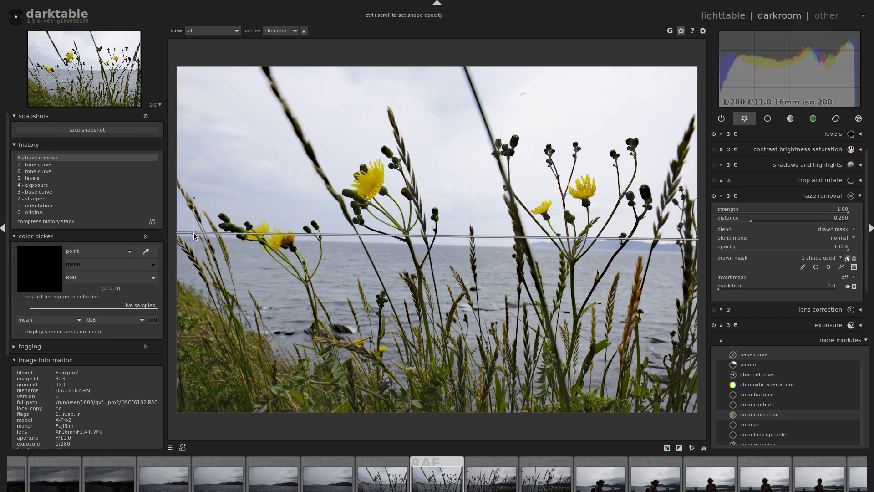
pyautogui.moveTo(193, 236); pyautogui.dragTo(425, 327)
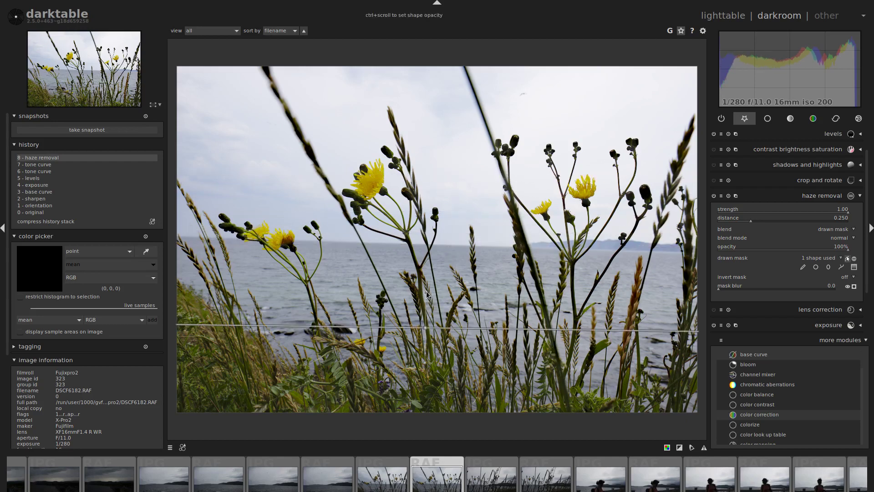
pyautogui.moveTo(428, 295); pyautogui.dragTo(420, 371)
pyautogui.moveTo(438, 330); pyautogui.dragTo(433, 219)
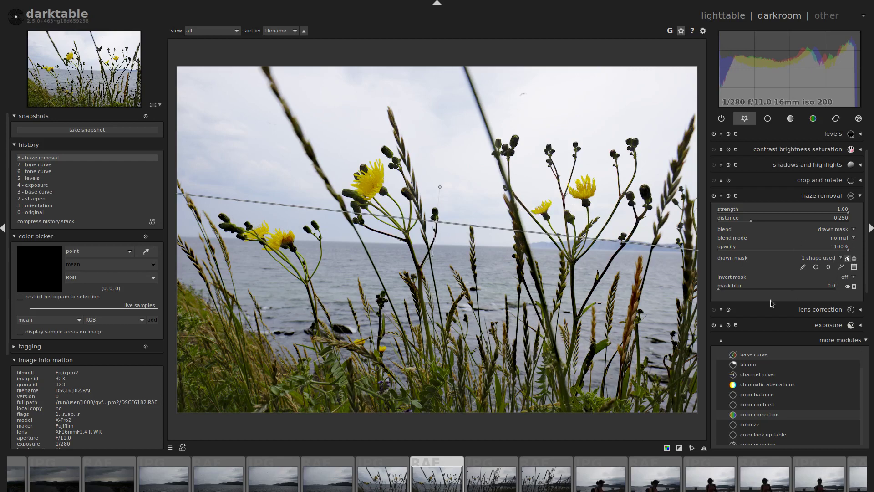
# - Reset the mask blur to zero and toggle haze removal repeatedly to compare the effect
pyautogui.click(820, 290)
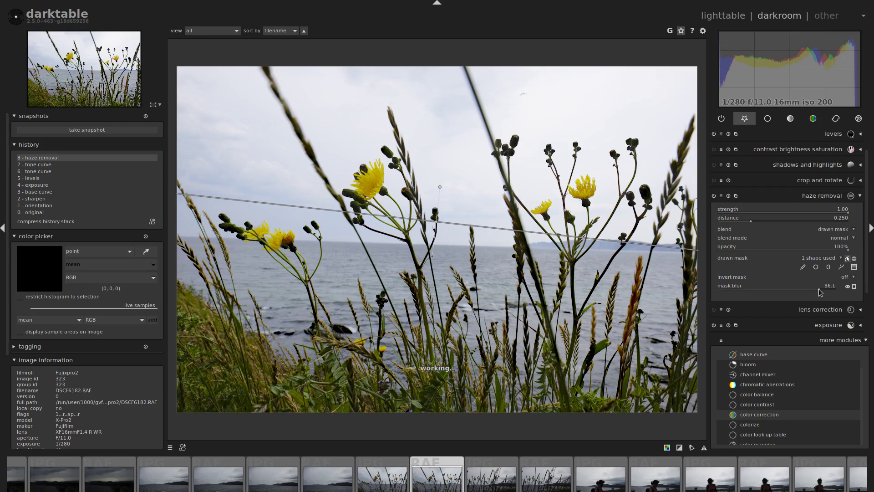
pyautogui.doubleClick(724, 291)
pyautogui.click(714, 196)
pyautogui.click(714, 197)
pyautogui.click(714, 196)
pyautogui.click(714, 197)
pyautogui.click(714, 197)
pyautogui.click(714, 196)
pyautogui.click(679, 448)
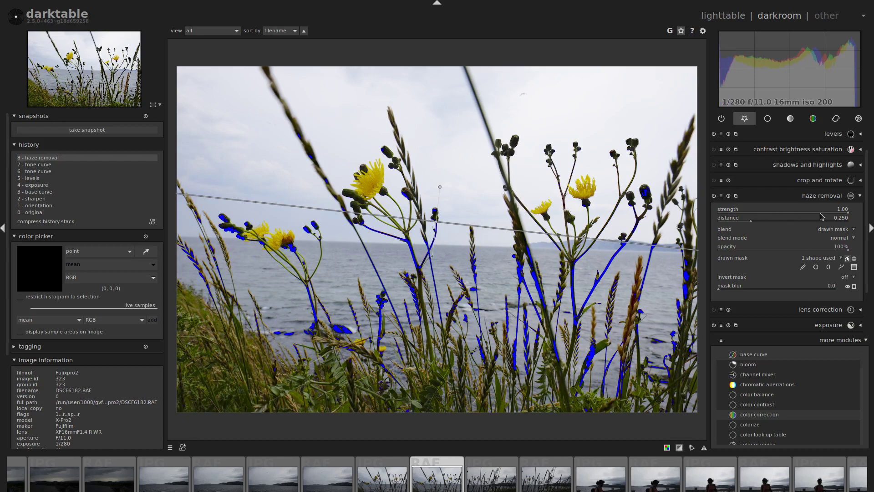
# - Drag haze removal strength to -1.00, then switch the module off and hide the mask outline
pyautogui.moveTo(822, 213); pyautogui.dragTo(715, 217)
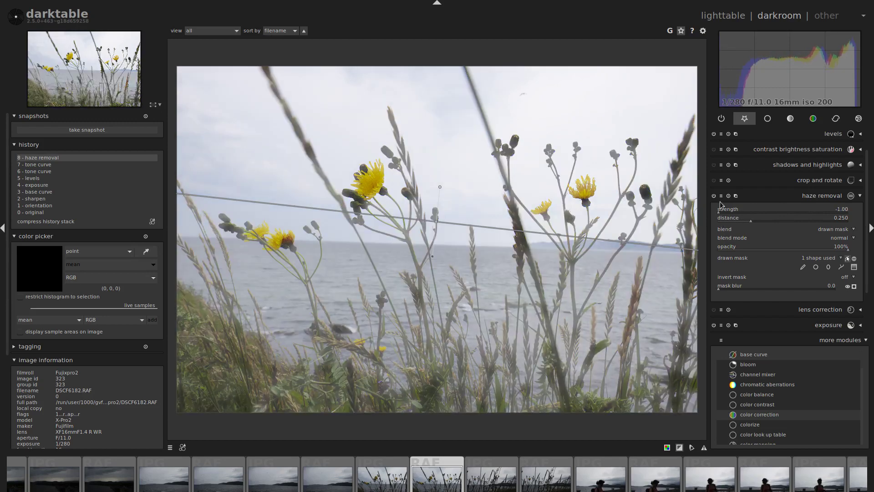
pyautogui.click(714, 196)
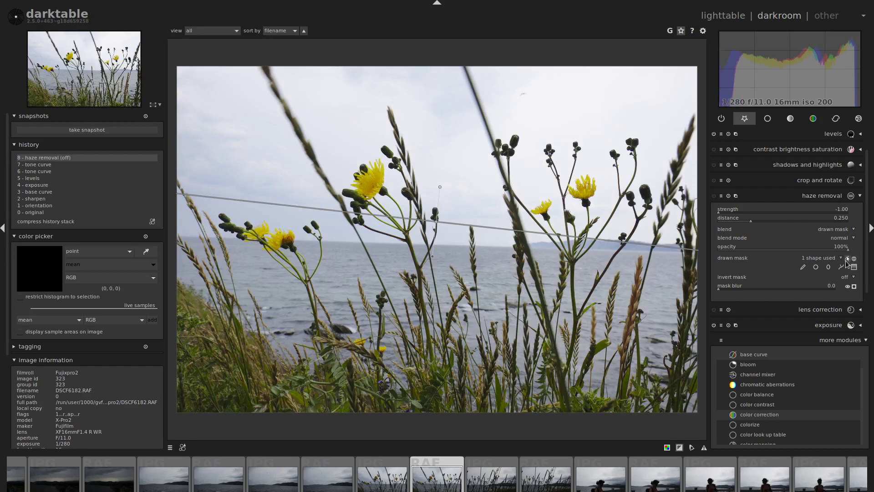
pyautogui.click(847, 259)
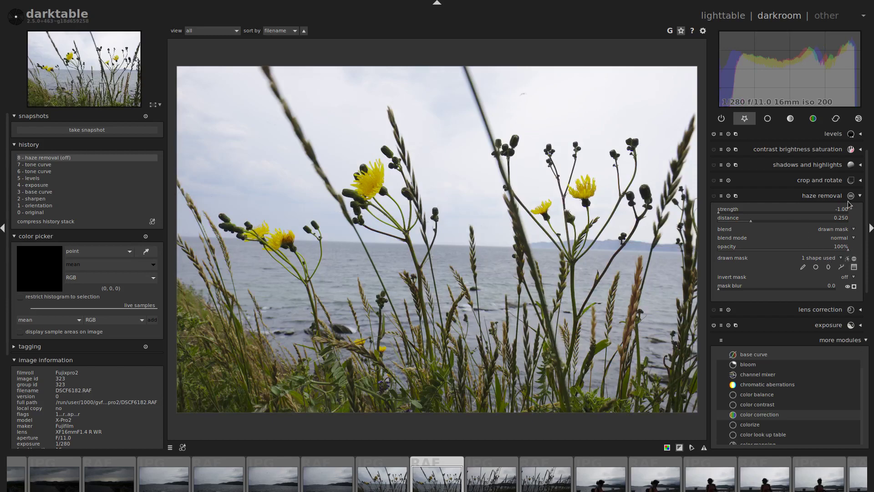
# - In contrast brightness saturation, set saturation to 0.10 and contrast to 0.07
pyautogui.click(862, 153)
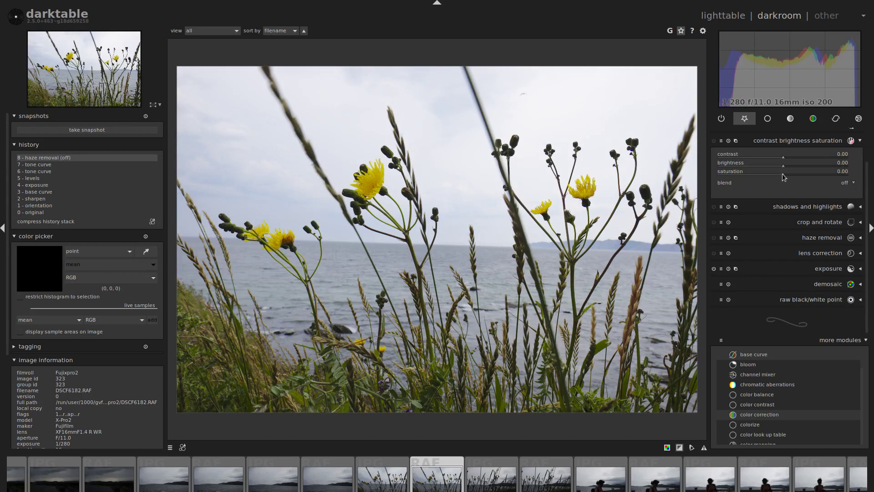
pyautogui.moveTo(784, 174); pyautogui.dragTo(791, 178)
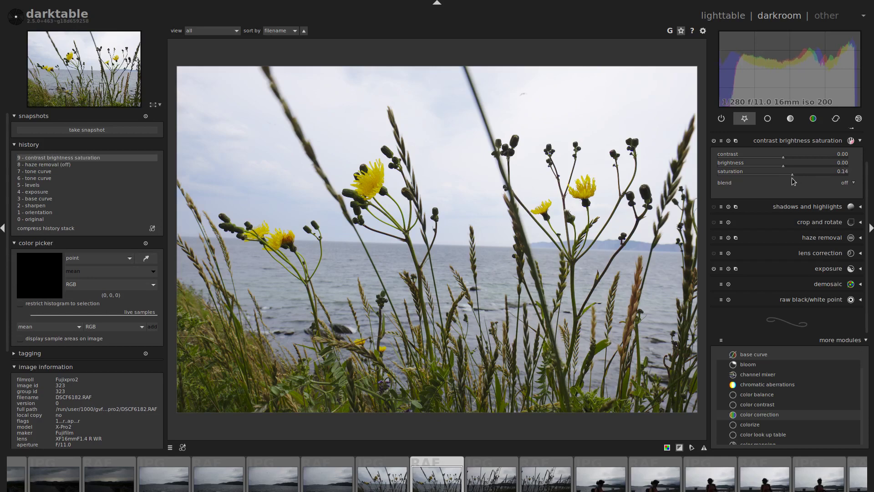
pyautogui.scroll(-2, 791, 177)
pyautogui.scroll(-1, 790, 178)
pyautogui.moveTo(787, 159)
pyautogui.mouseDown()
pyautogui.moveTo(795, 159)
pyautogui.moveTo(749, 163)
pyautogui.moveTo(793, 165)
pyautogui.mouseUp()
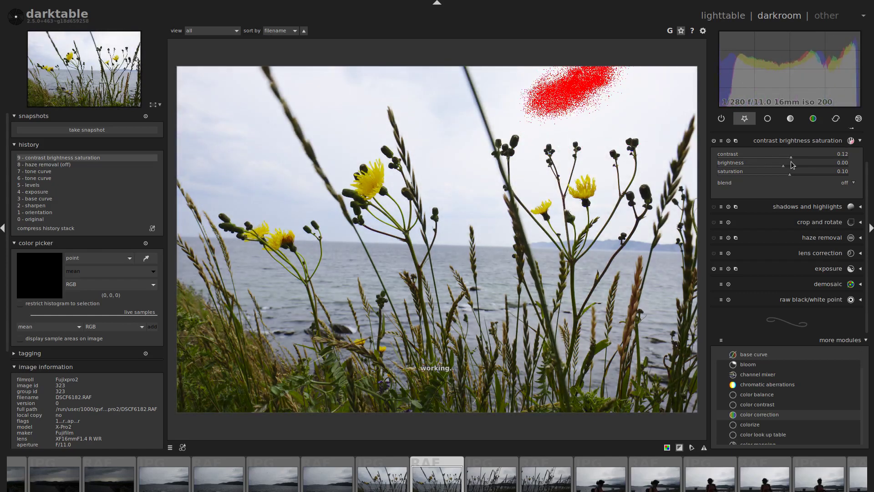
pyautogui.moveTo(791, 164); pyautogui.dragTo(788, 165)
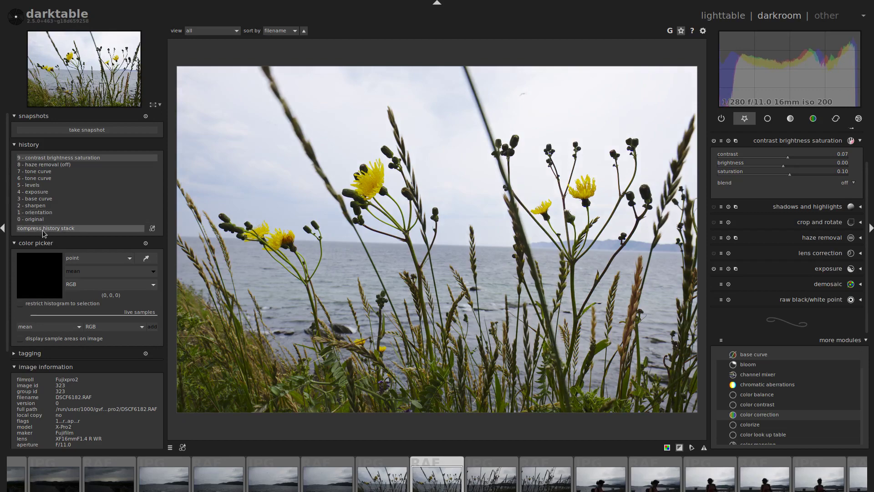
pyautogui.click(32, 220)
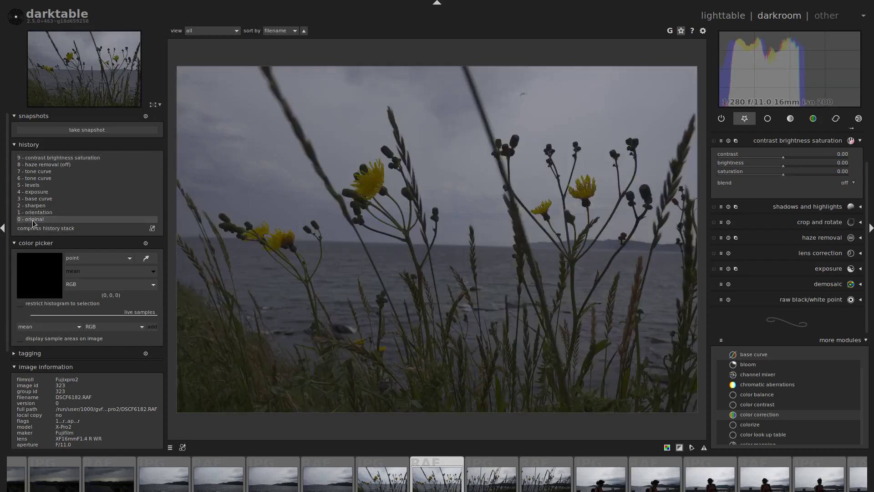
pyautogui.click(87, 161)
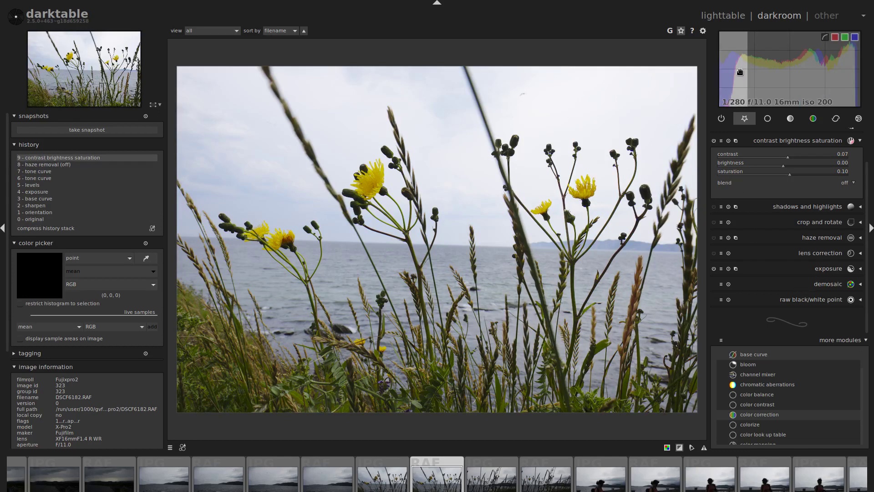
pyautogui.scroll(-6, 601, 474)
pyautogui.scroll(-15, 631, 478)
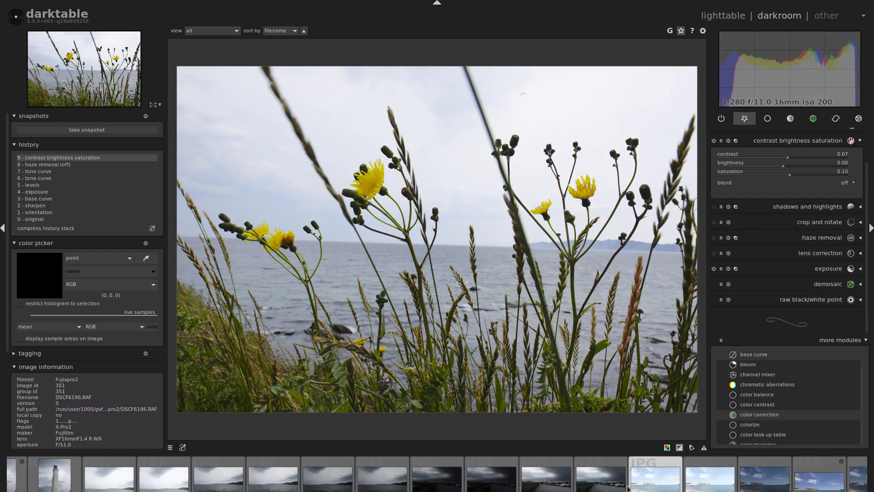
pyautogui.scroll(-2, 627, 478)
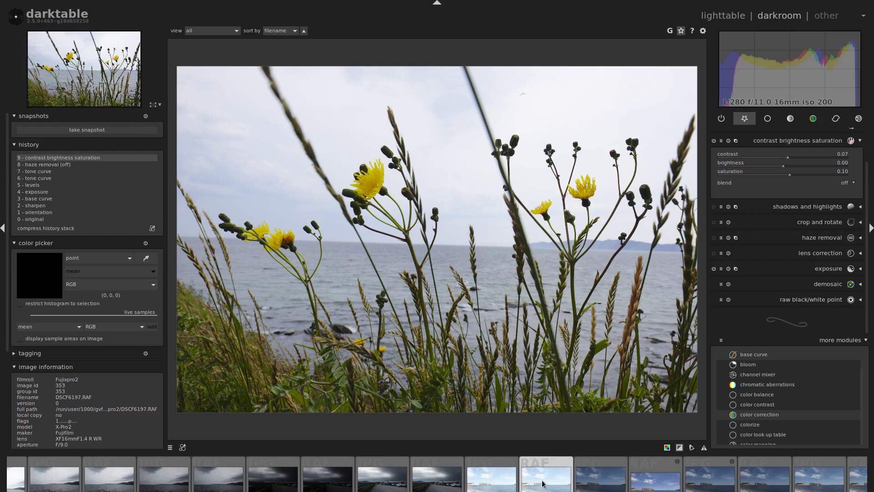
# - Open DSCF6197.RAF, reset exposure black to 0 and lower exposure to -1.46 EV
pyautogui.click(542, 484)
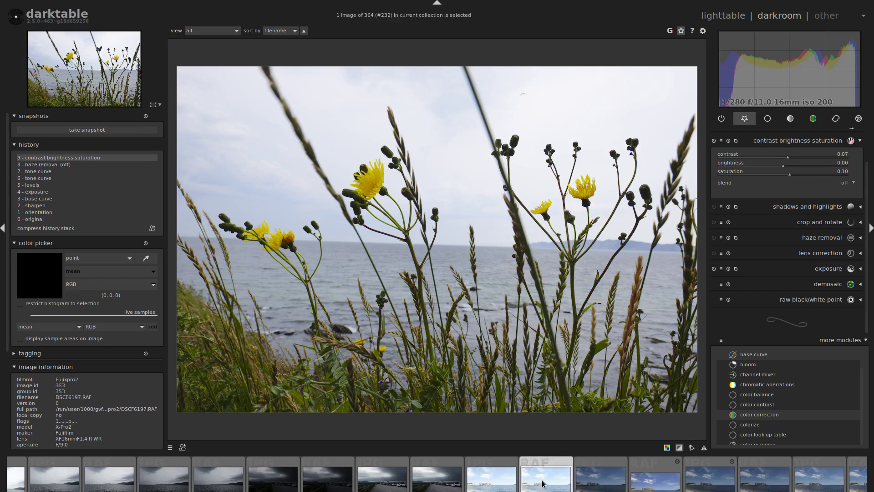
pyautogui.doubleClick(543, 484)
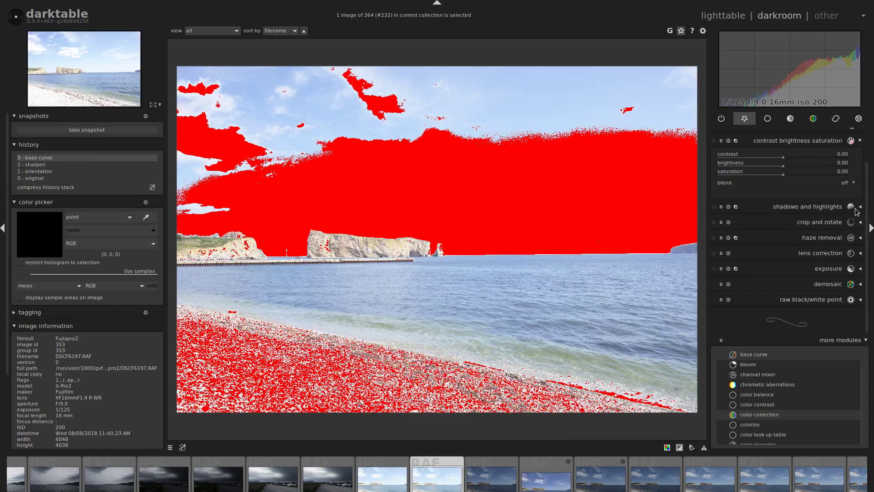
pyautogui.click(860, 268)
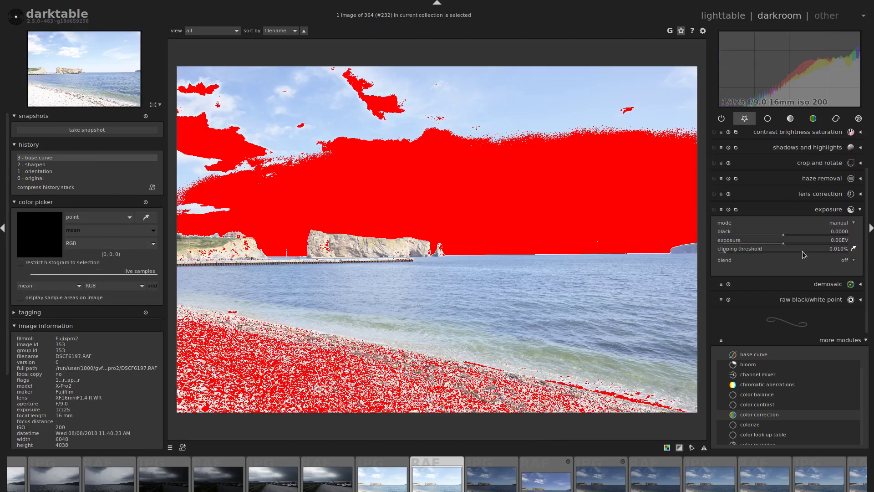
pyautogui.moveTo(784, 233); pyautogui.dragTo(750, 239)
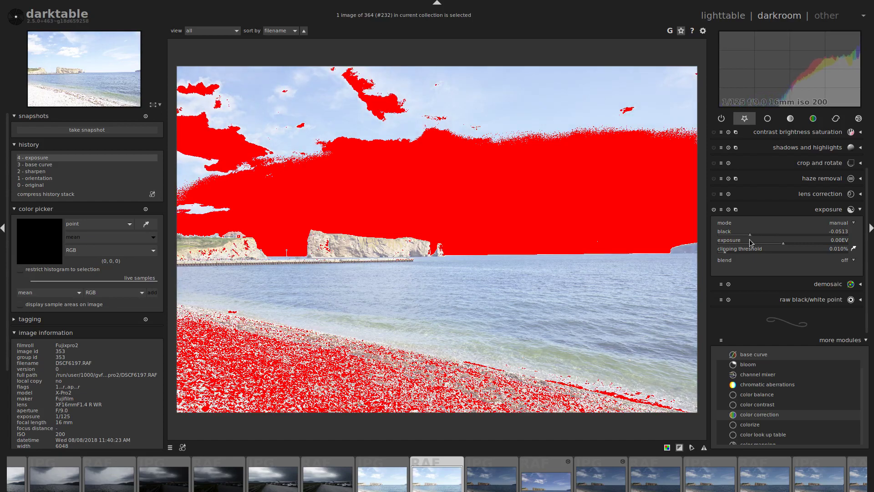
pyautogui.doubleClick(774, 232)
pyautogui.click(782, 243)
pyautogui.moveTo(782, 243); pyautogui.dragTo(752, 247)
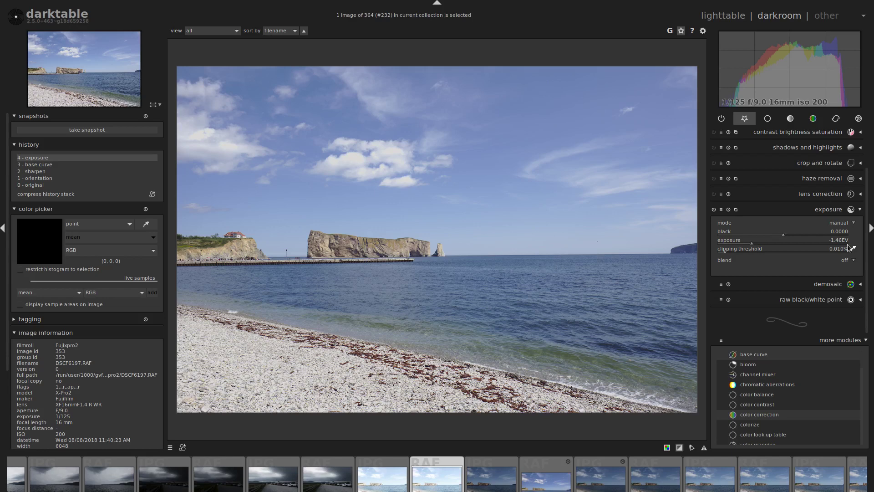
# - Enable haze removal at strength 0.29 and zoom in to check the house and rock
pyautogui.click(860, 179)
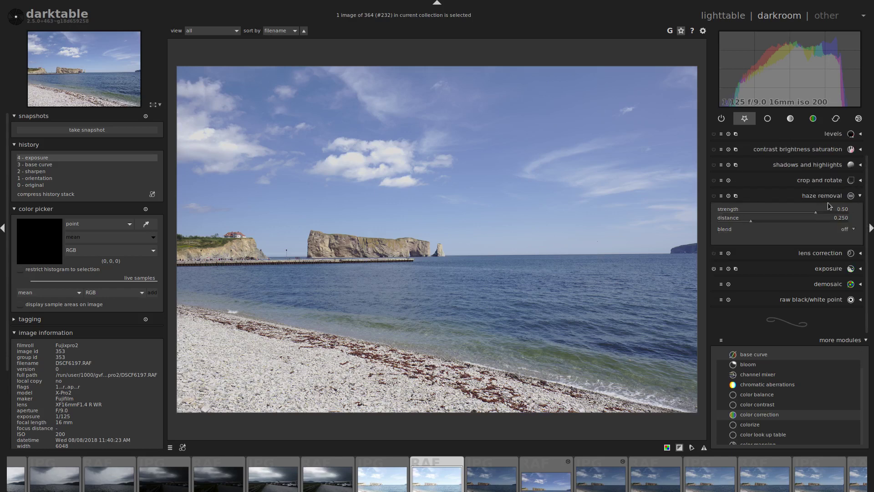
pyautogui.click(714, 196)
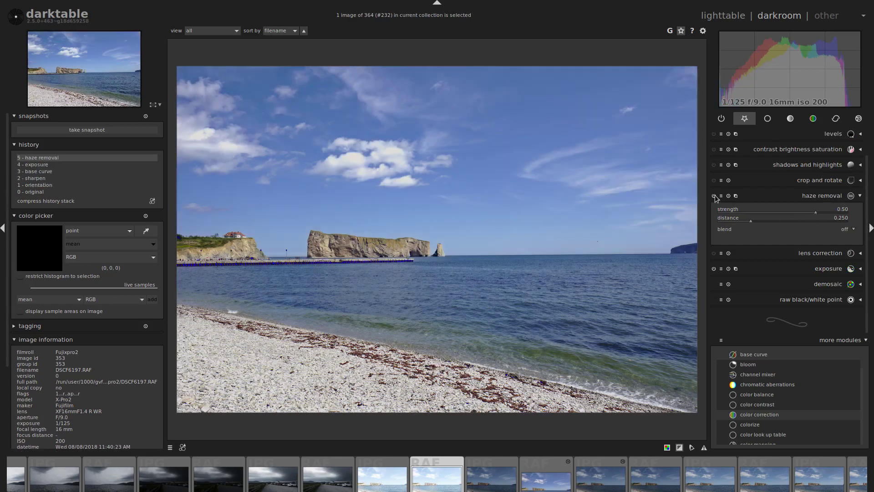
pyautogui.click(810, 214)
pyautogui.moveTo(809, 215); pyautogui.dragTo(802, 214)
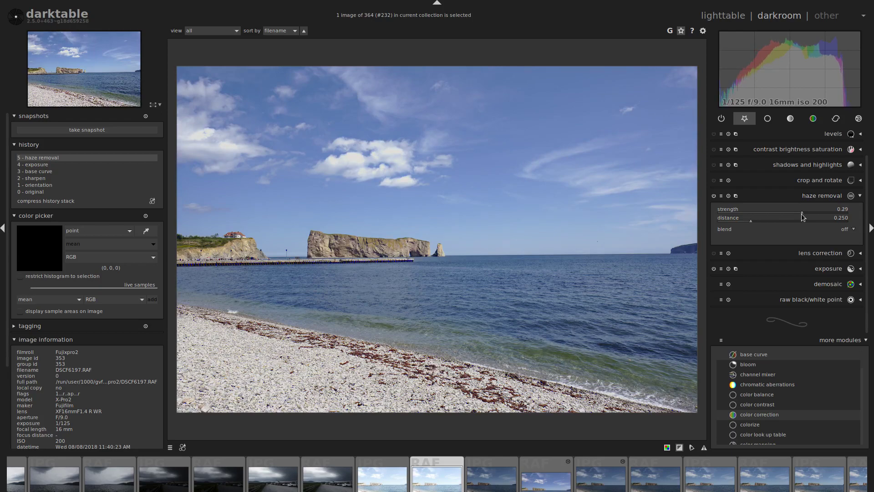
pyautogui.scroll(3, 365, 259)
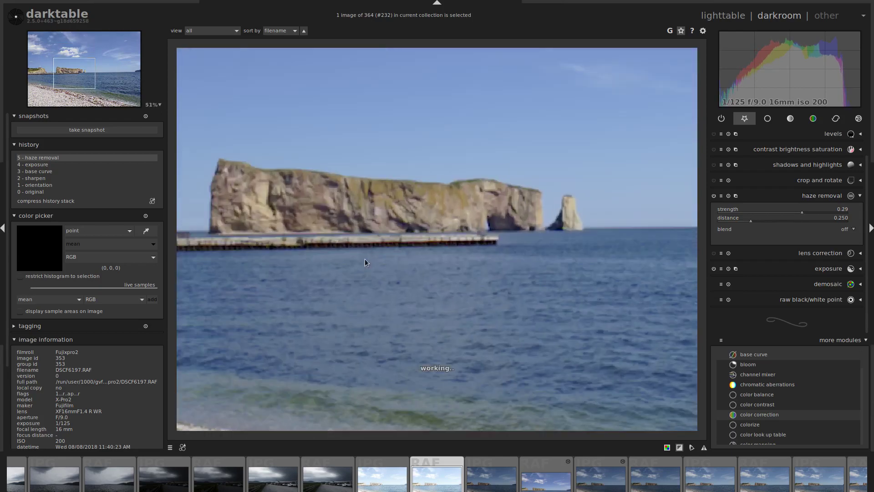
pyautogui.moveTo(332, 253); pyautogui.dragTo(527, 258)
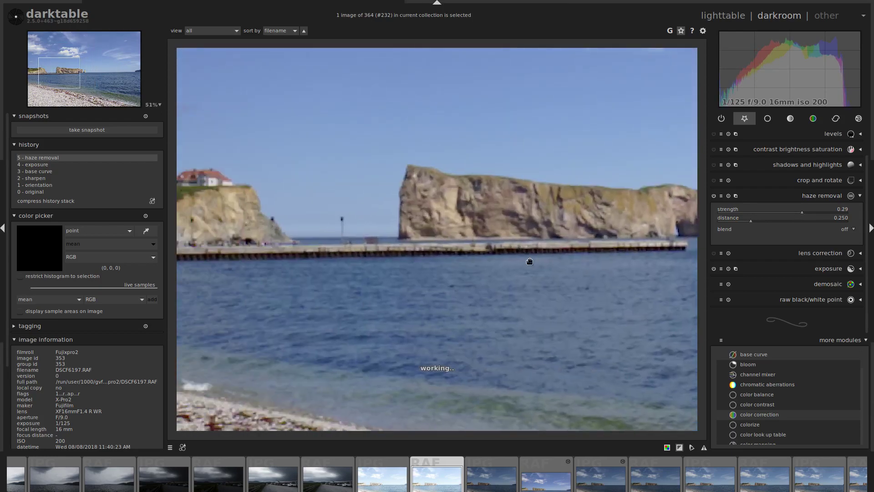
pyautogui.scroll(-3, 534, 255)
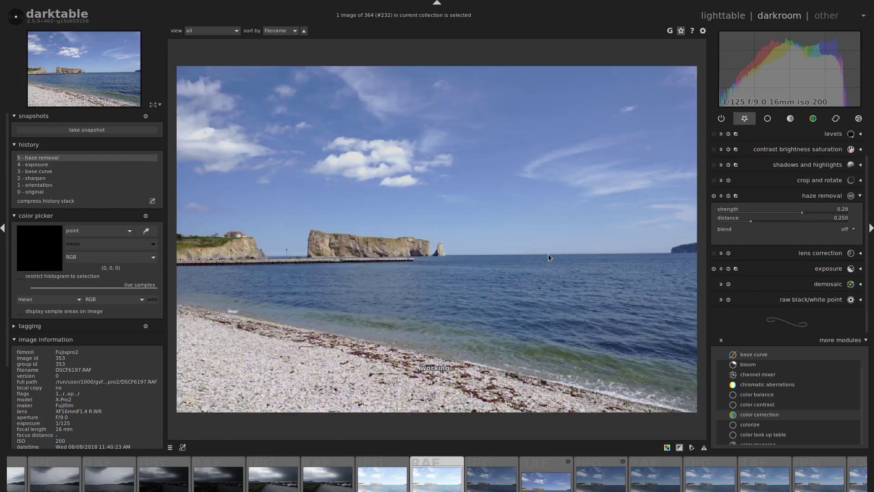
# - Compare against the original, hide overexposure warnings, and return to the '5 - haze removal' step
pyautogui.click(55, 191)
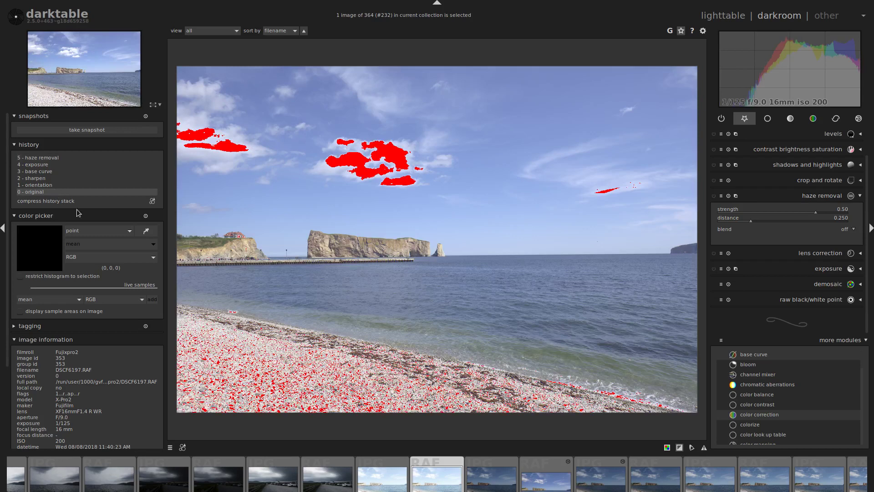
pyautogui.click(679, 448)
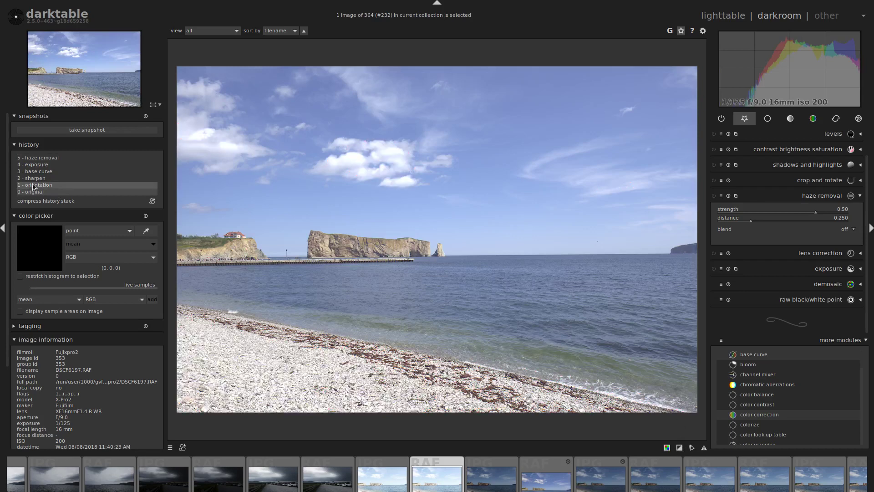
pyautogui.click(50, 158)
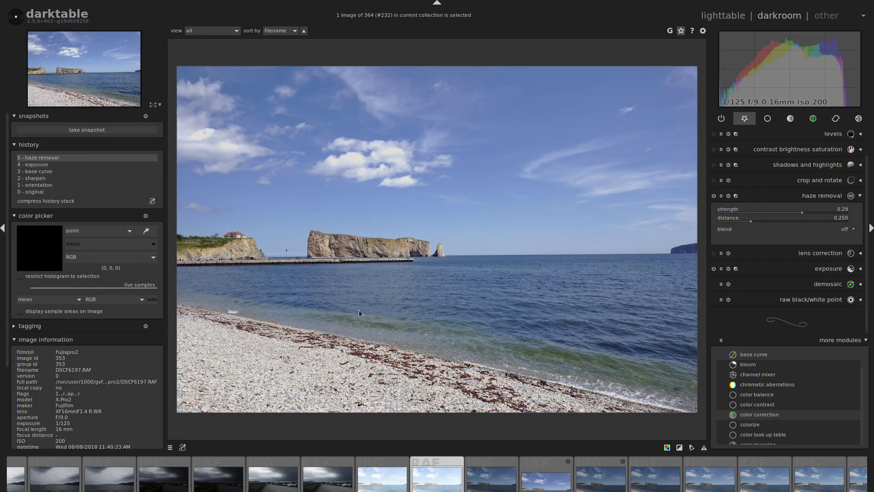
# - Inspect the cliffs, pier and arch at 100% and 200%, then fit the photo to screen
pyautogui.scroll(4, 363, 326)
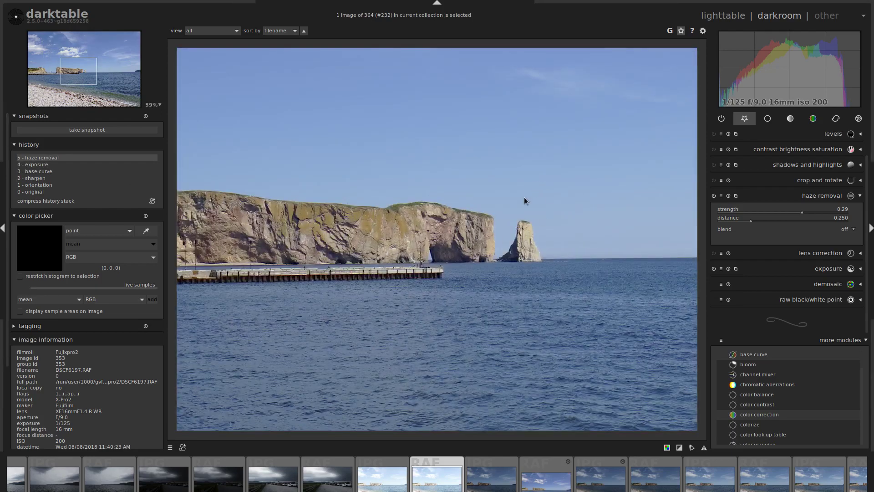
pyautogui.scroll(2, 523, 197)
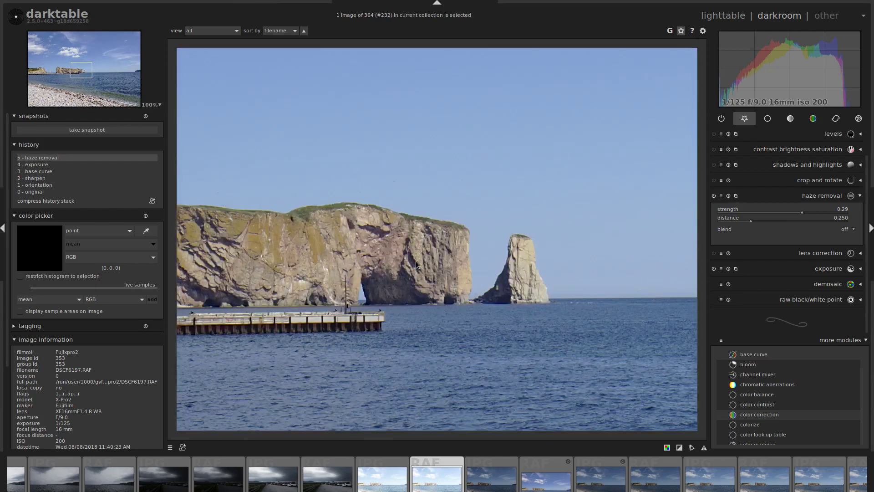
pyautogui.moveTo(264, 248); pyautogui.dragTo(459, 195)
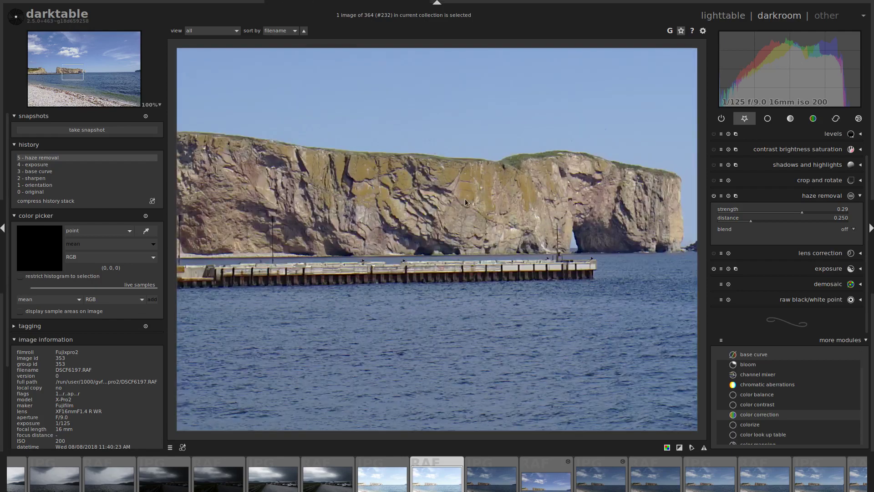
pyautogui.scroll(-1, 463, 133)
pyautogui.moveTo(500, 102); pyautogui.dragTo(441, 230)
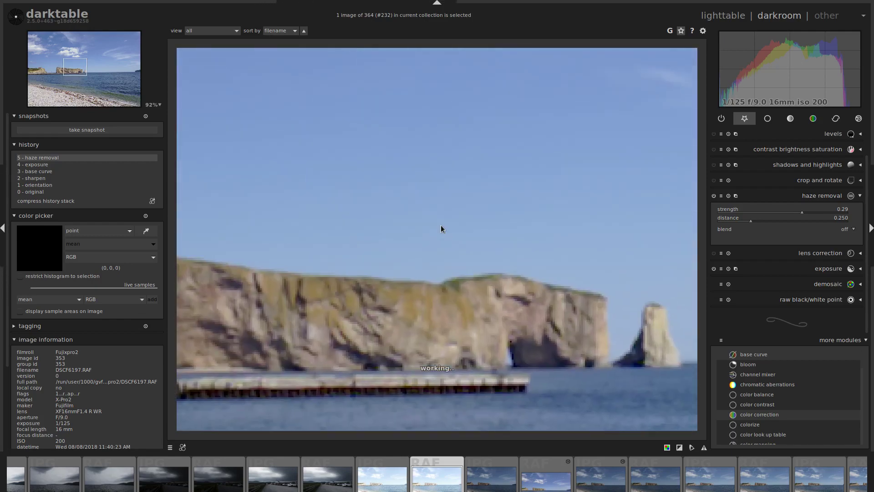
pyautogui.scroll(-2, 460, 212)
pyautogui.scroll(3, 461, 207)
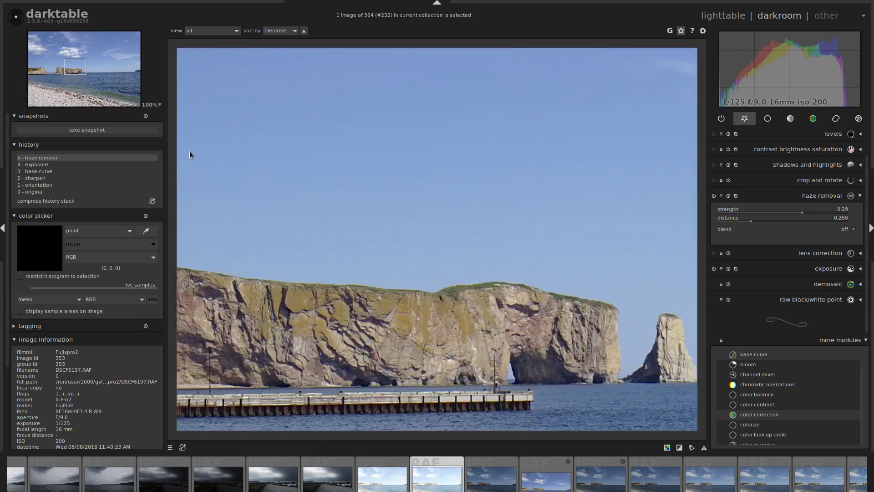
pyautogui.hotkey('alt', '1')
pyautogui.moveTo(501, 406); pyautogui.dragTo(498, 160)
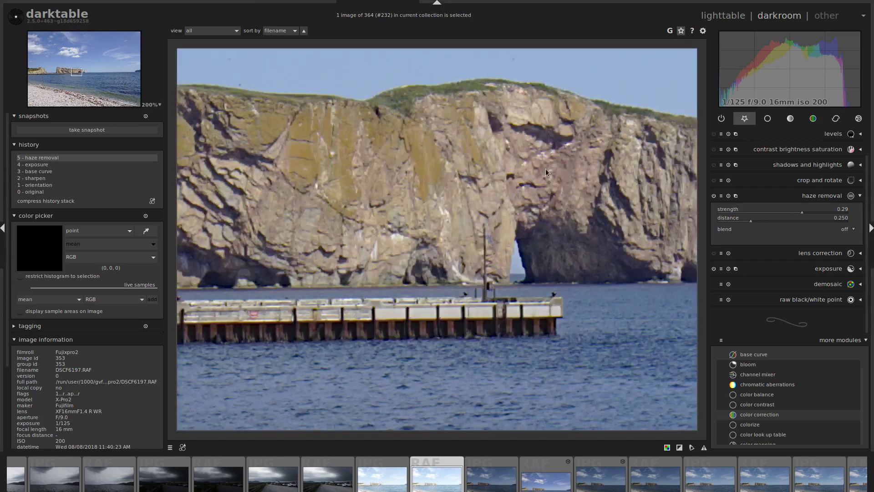
pyautogui.moveTo(569, 165); pyautogui.dragTo(371, 168)
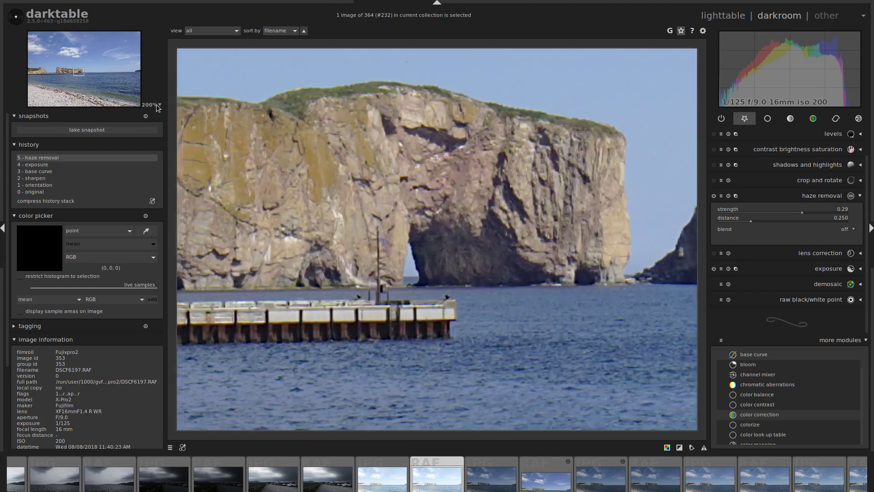
pyautogui.hotkey('alt', '3')
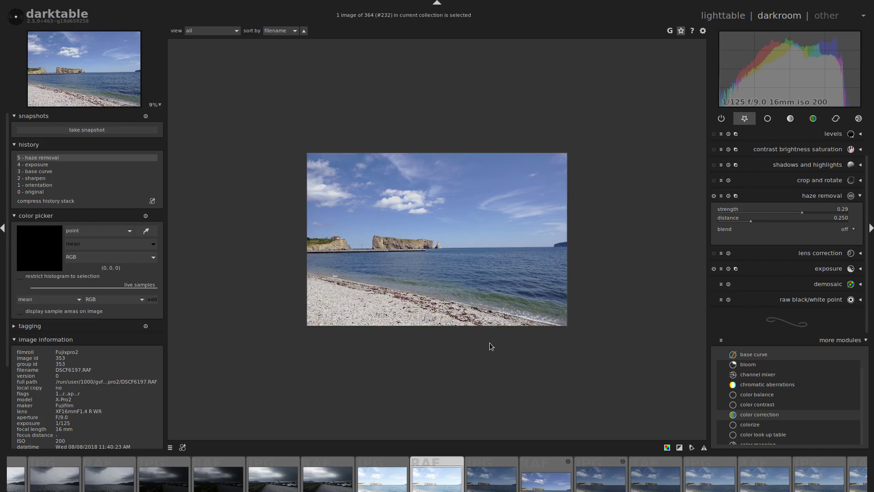
# - Scroll the filmstrip down and load the grey-sky submarine raw DSCF6252.RAF into the darkroom
pyautogui.scroll(-6, 609, 483)
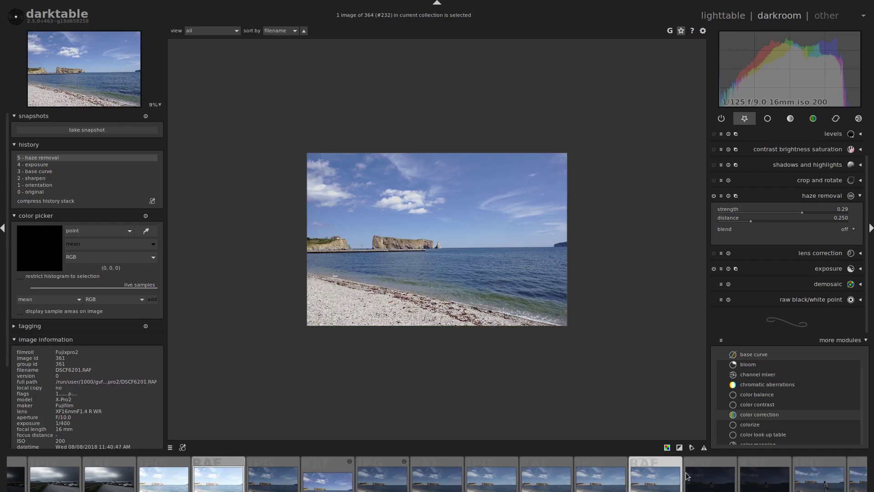
pyautogui.scroll(-5, 669, 471)
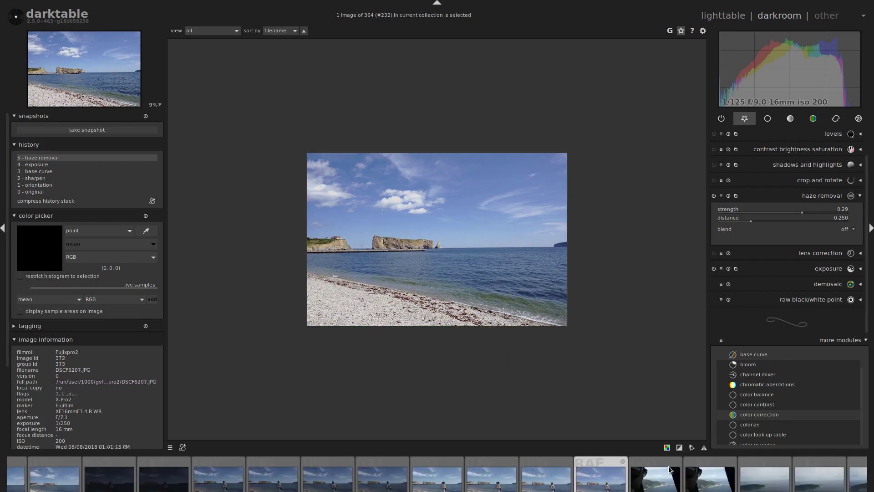
pyautogui.scroll(-10, 667, 469)
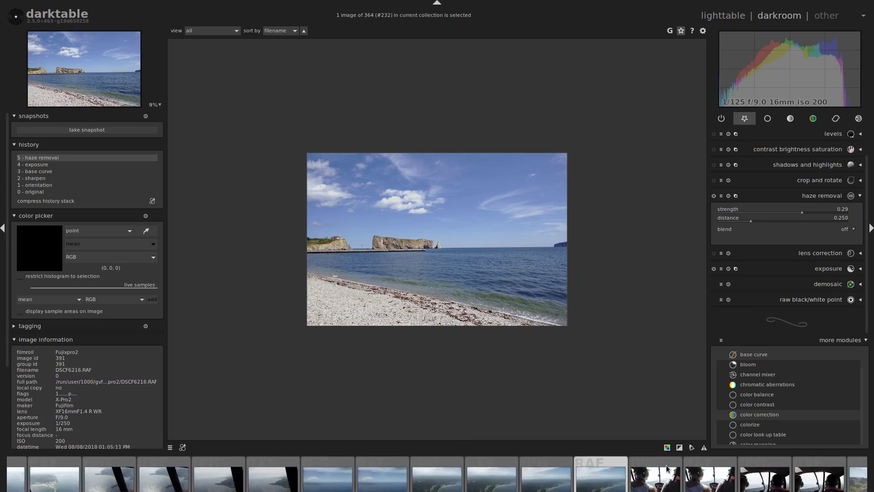
pyautogui.scroll(-8, 672, 470)
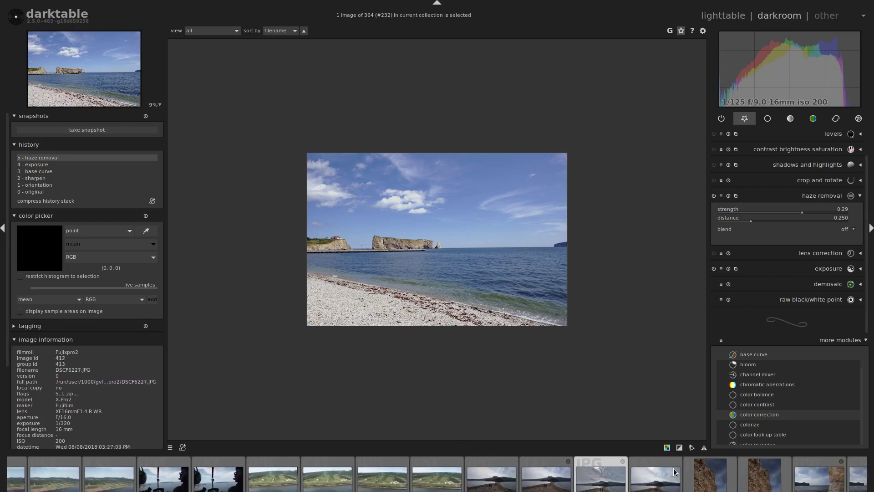
pyautogui.scroll(-4, 674, 472)
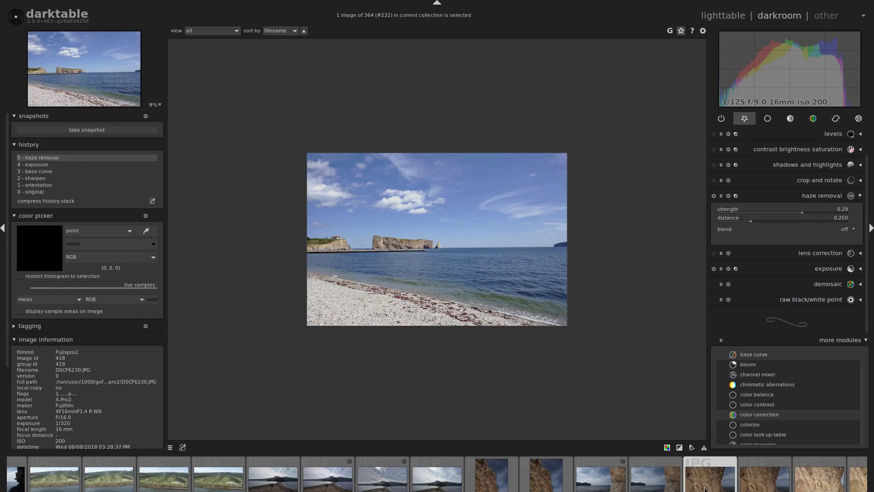
pyautogui.scroll(-3, 735, 487)
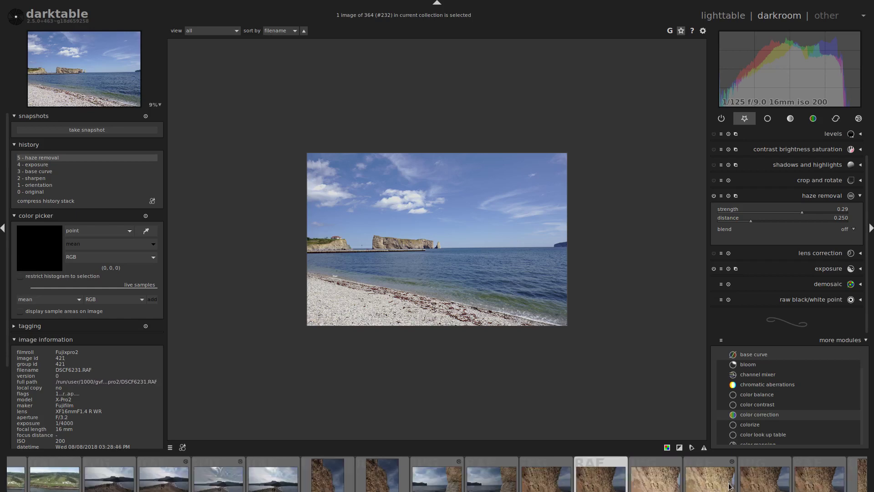
pyautogui.scroll(-13, 730, 486)
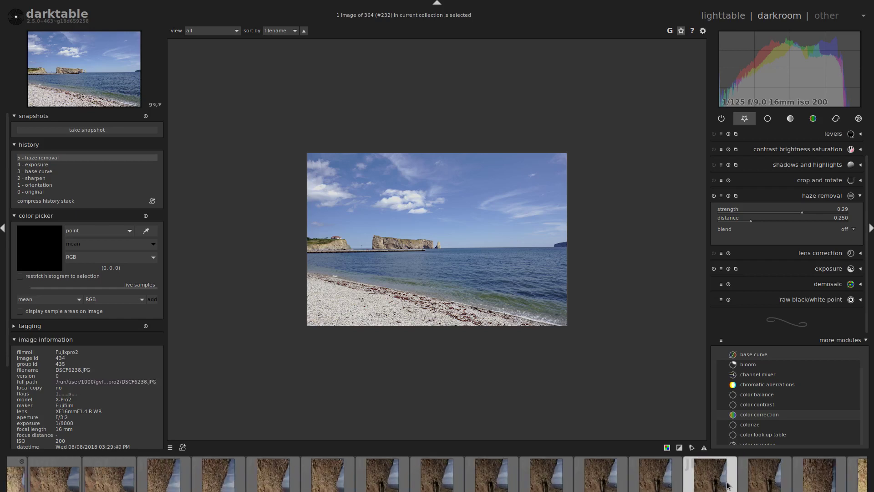
pyautogui.scroll(-14, 727, 486)
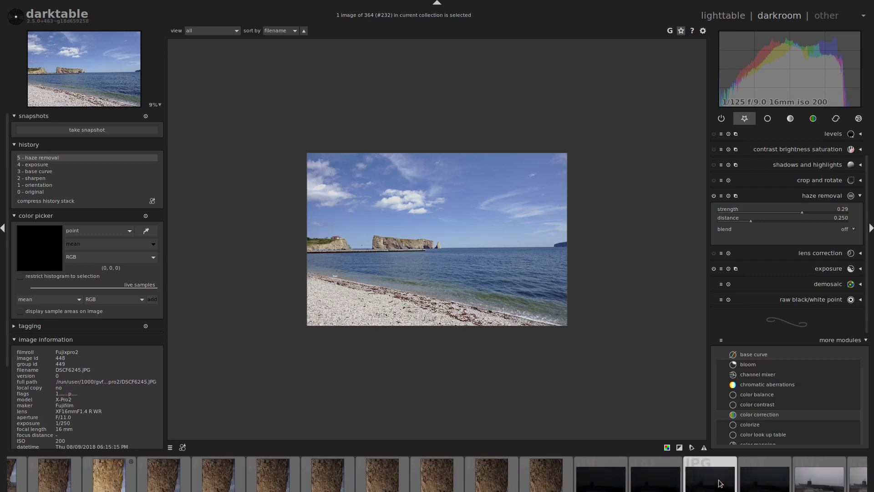
pyautogui.scroll(-6, 719, 482)
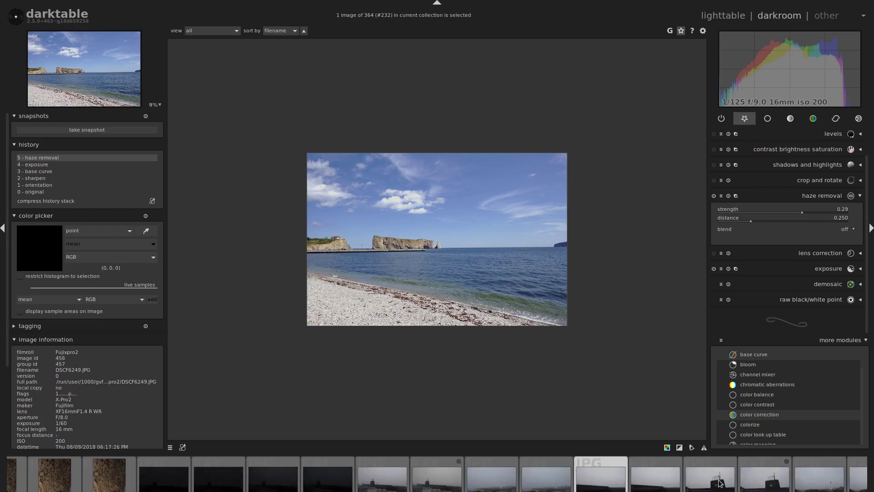
pyautogui.scroll(-4, 720, 484)
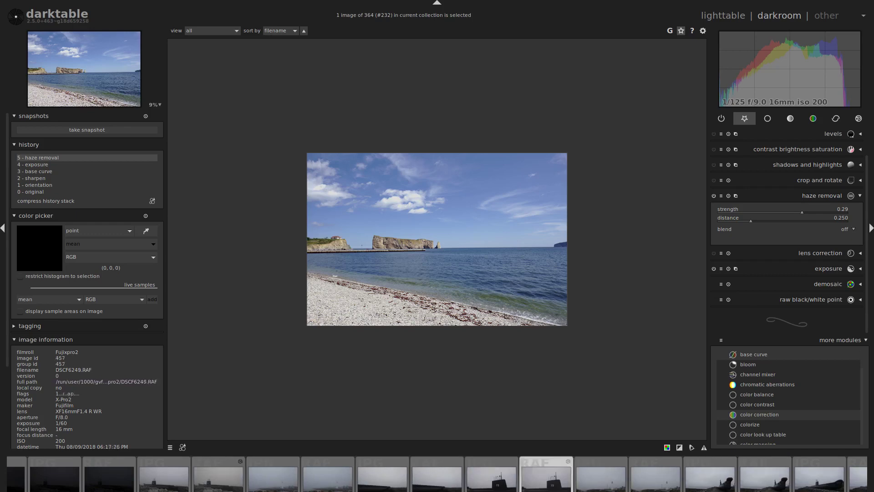
pyautogui.scroll(-3, 710, 483)
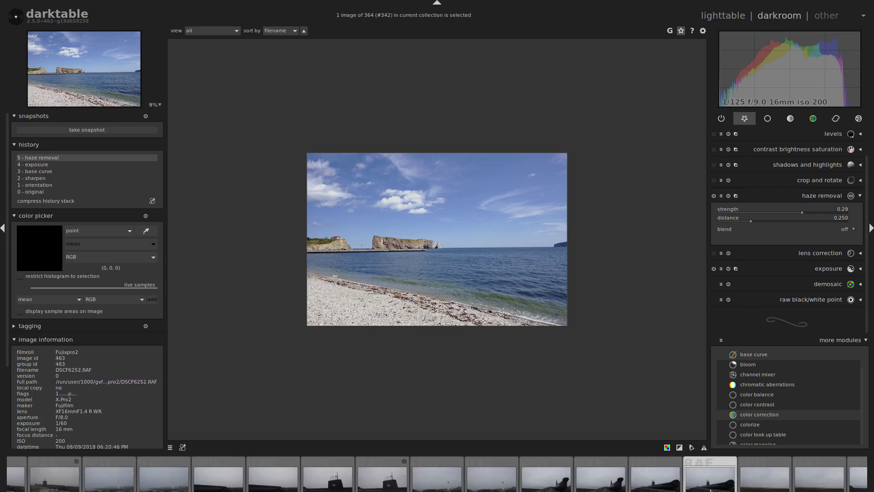
pyautogui.click(710, 482)
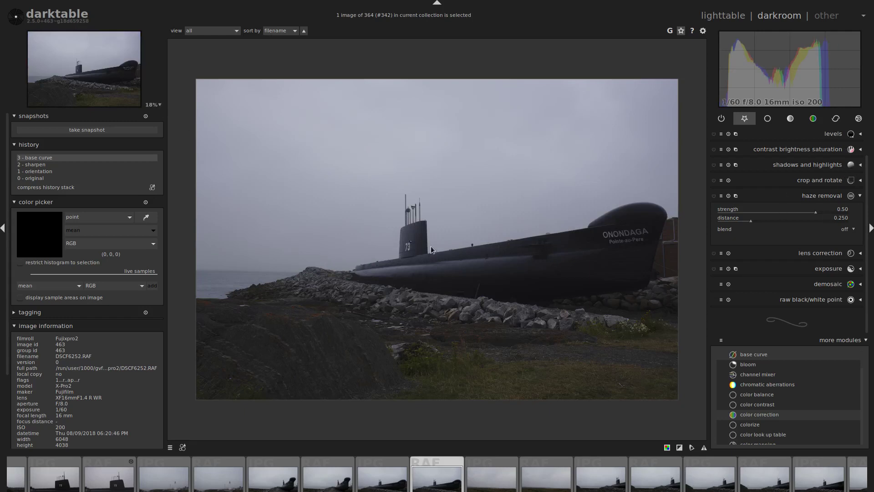
# - Raise the exposure module's exposure slider to +0.45 EV
pyautogui.click(860, 269)
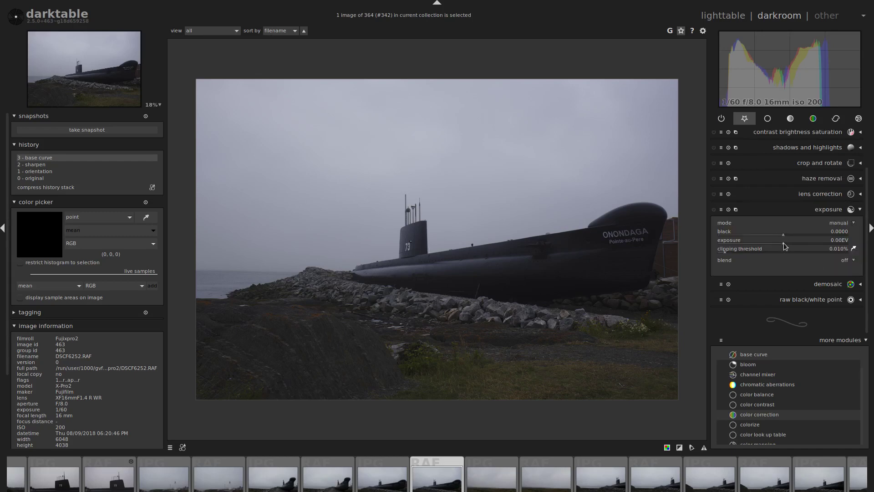
pyautogui.moveTo(784, 243); pyautogui.dragTo(788, 242)
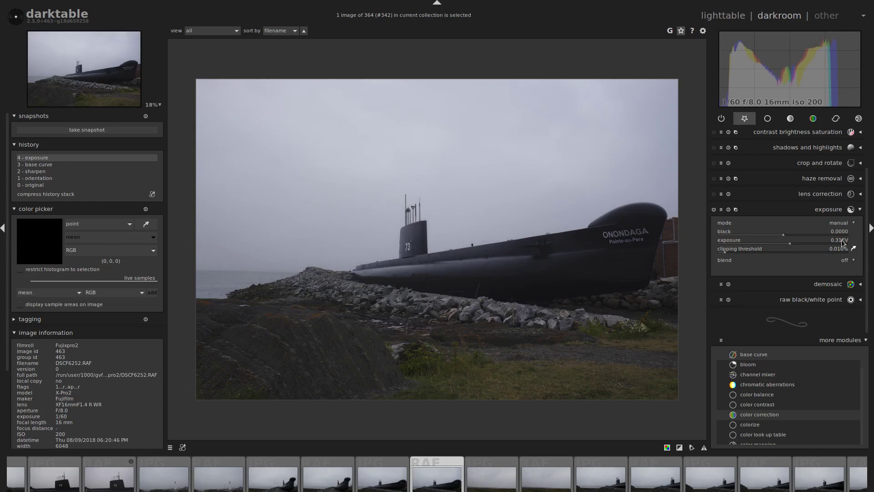
pyautogui.scroll(7, 844, 242)
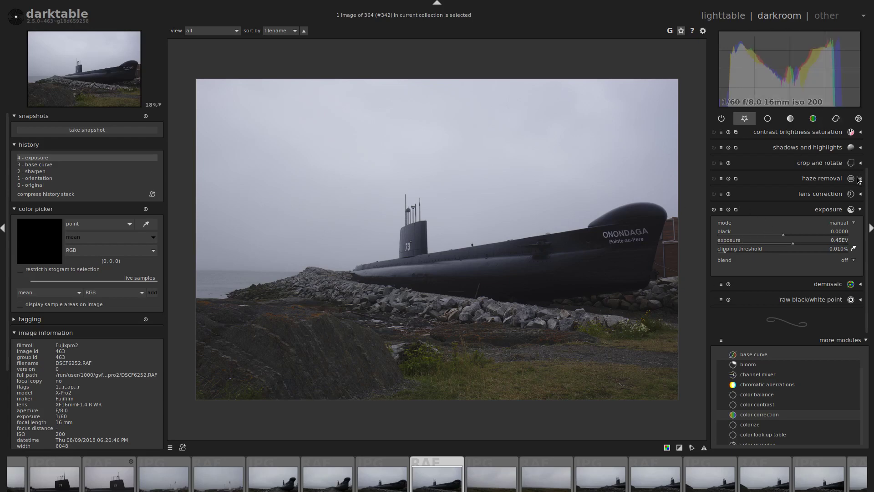
# - Set shadows and highlights to shadows +60.00, with highlights reset to the default -50
pyautogui.click(858, 149)
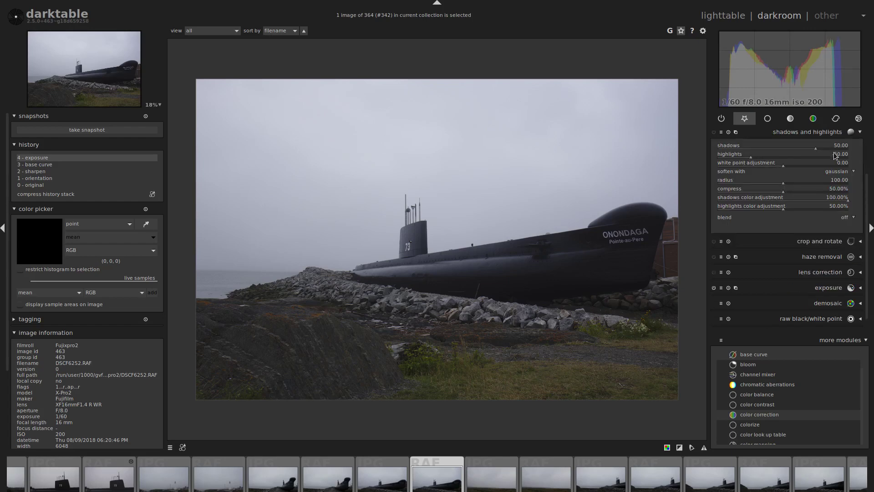
pyautogui.click(836, 150)
pyautogui.moveTo(837, 150); pyautogui.dragTo(814, 159)
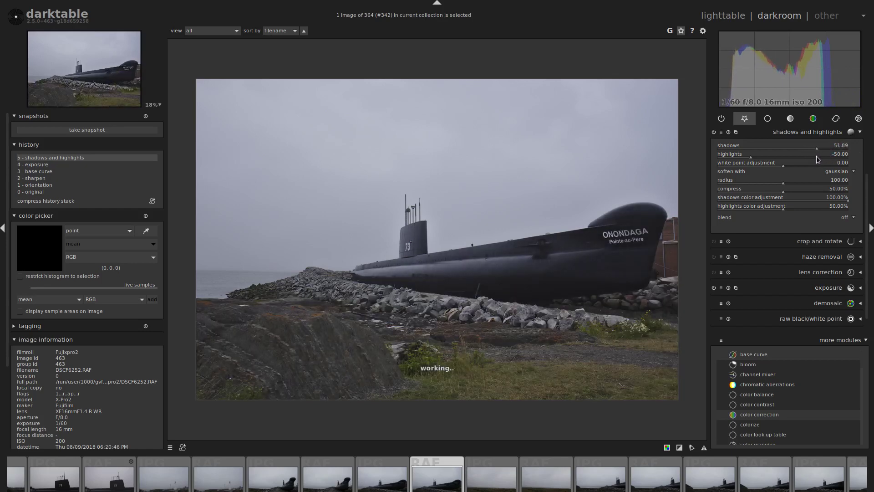
pyautogui.moveTo(816, 156); pyautogui.dragTo(821, 156)
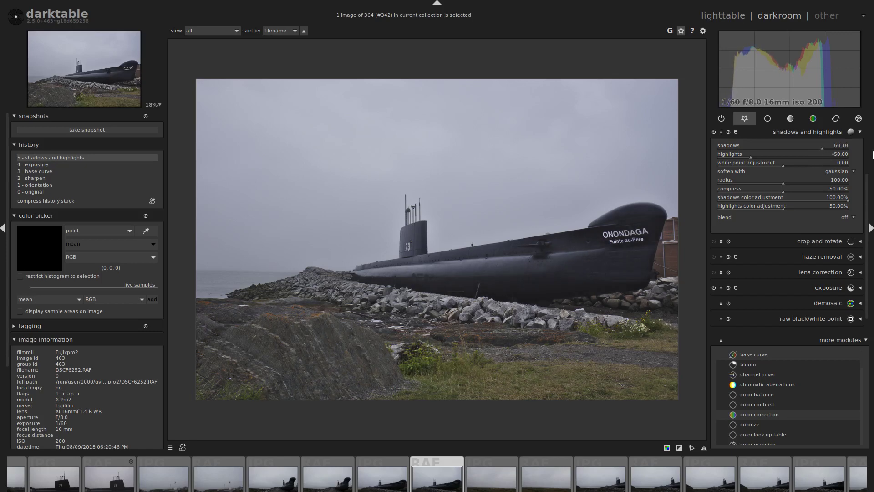
pyautogui.scroll(-1, 873, 155)
pyautogui.moveTo(751, 157)
pyautogui.mouseDown()
pyautogui.moveTo(780, 156)
pyautogui.moveTo(722, 158)
pyautogui.moveTo(738, 155)
pyautogui.mouseUp()
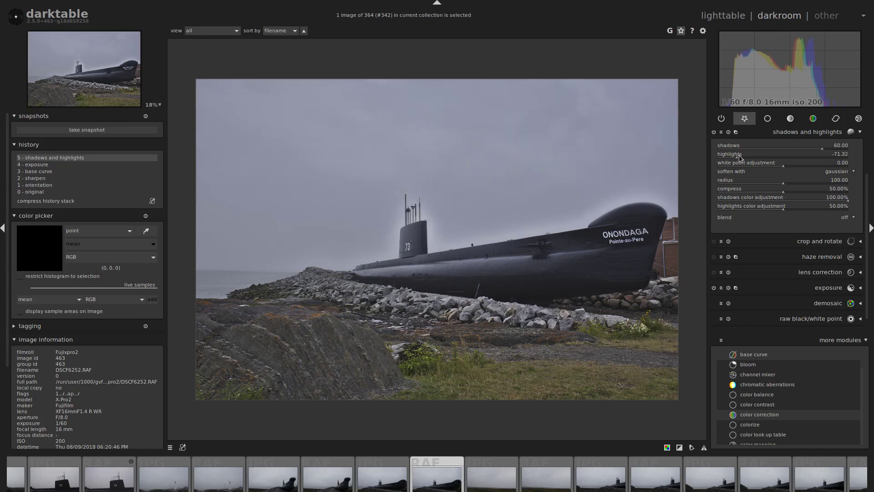
pyautogui.doubleClick(839, 156)
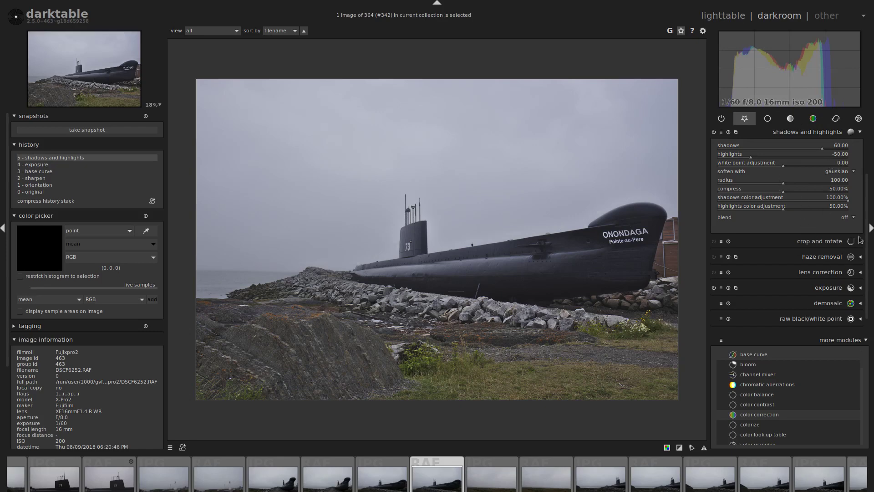
# - Enable levels in the tone group and shift the middle-grey handle slightly left
pyautogui.click(791, 119)
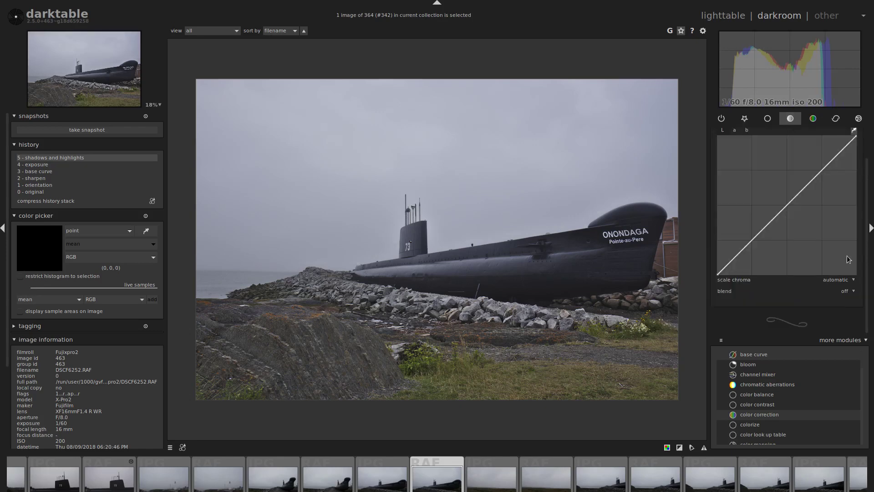
pyautogui.moveTo(870, 296); pyautogui.dragTo(869, 161)
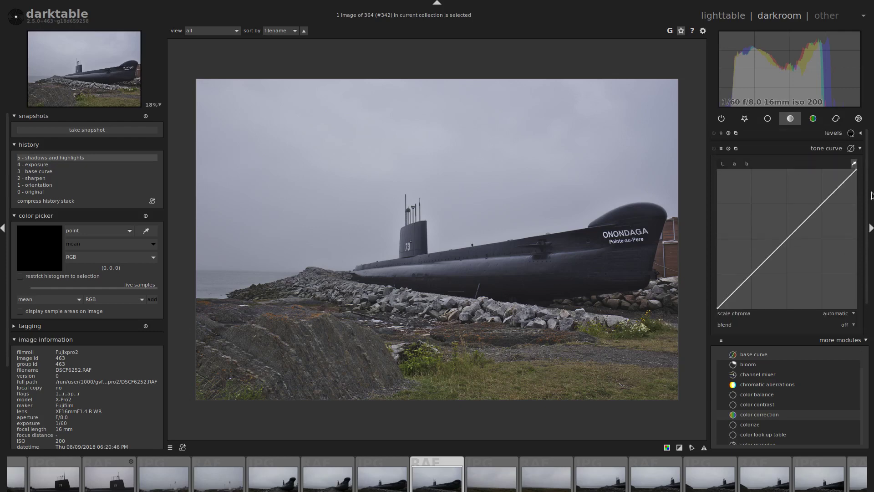
pyautogui.click(863, 135)
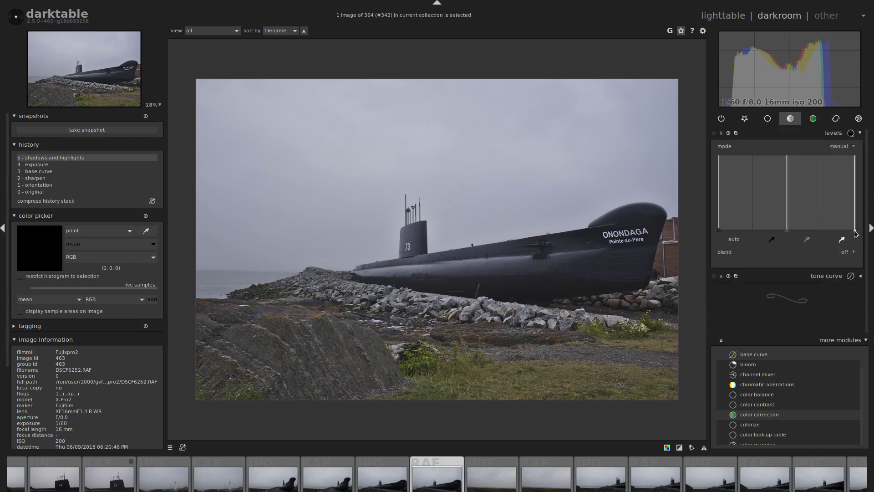
pyautogui.click(789, 230)
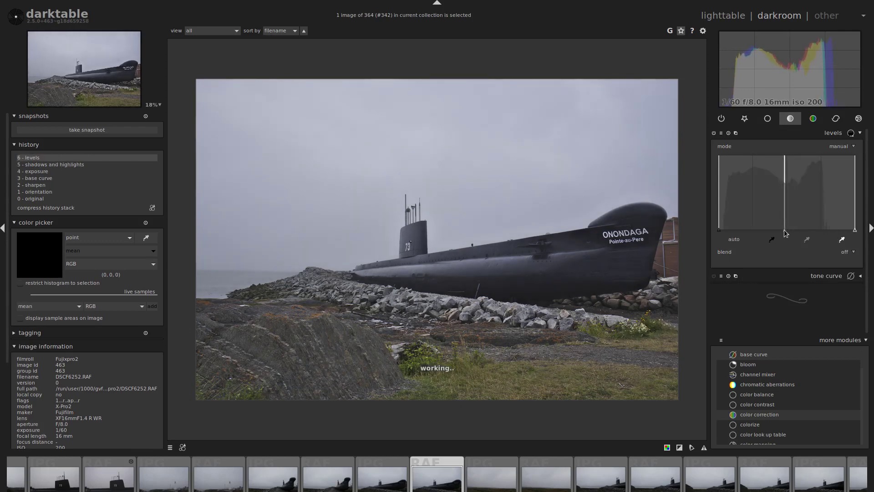
pyautogui.moveTo(786, 230); pyautogui.dragTo(790, 235)
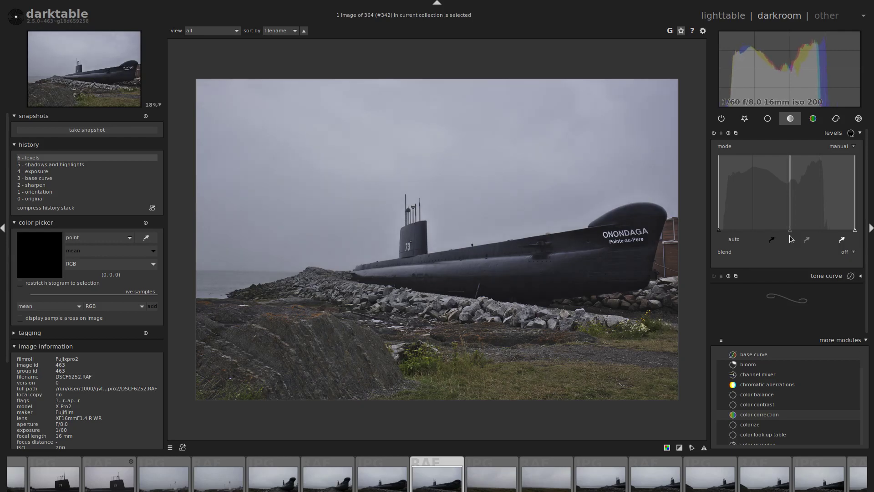
pyautogui.click(860, 276)
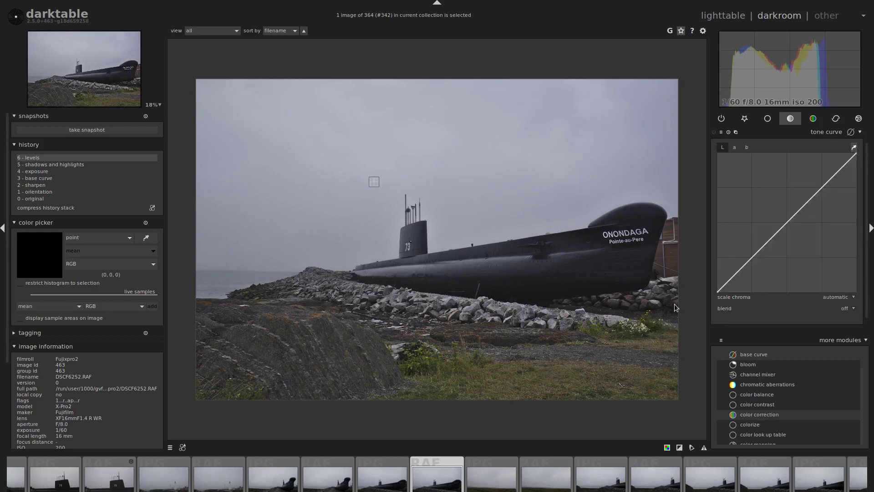
# - Enable the tone curve and sample the grass, rock and sky tones with its colour picker
pyautogui.click(855, 148)
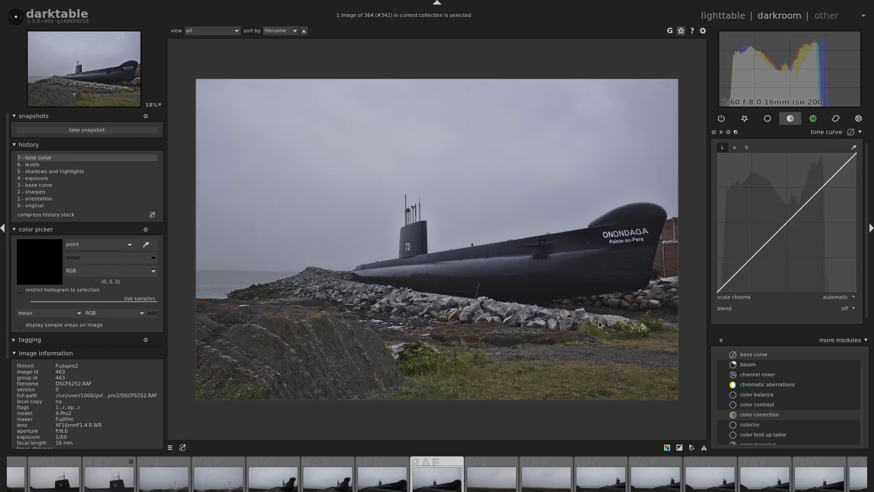
pyautogui.click(855, 148)
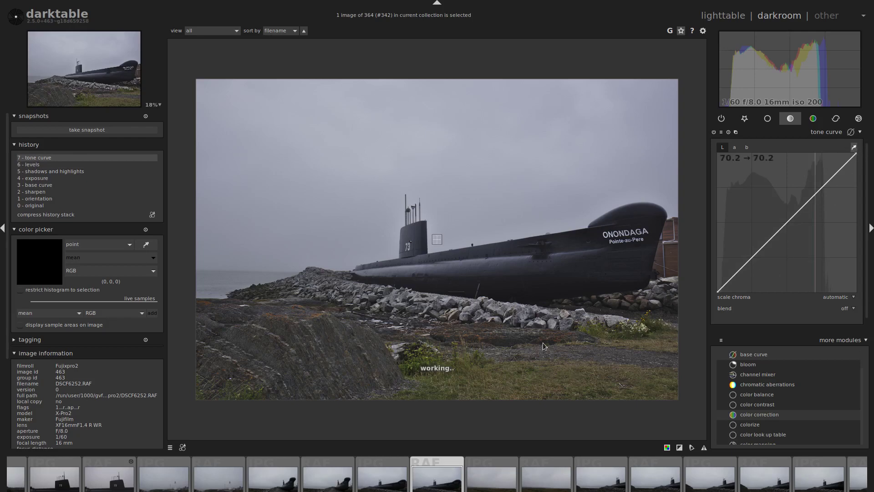
pyautogui.click(448, 378)
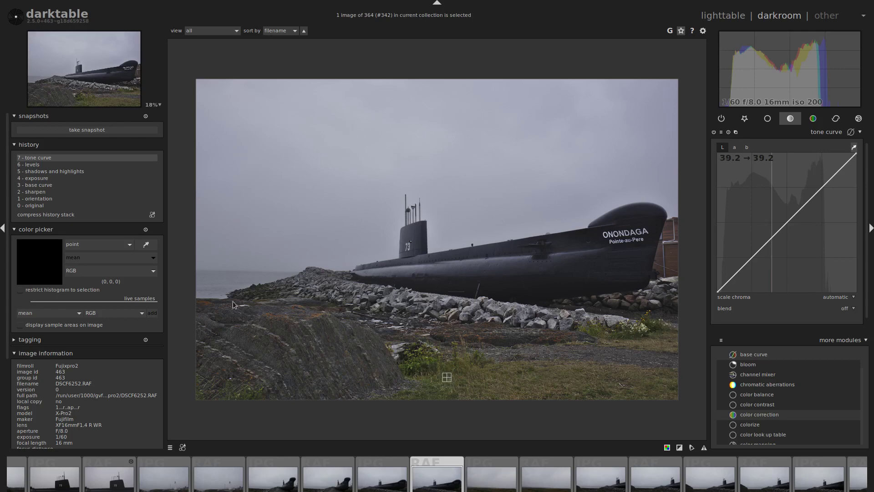
pyautogui.click(295, 344)
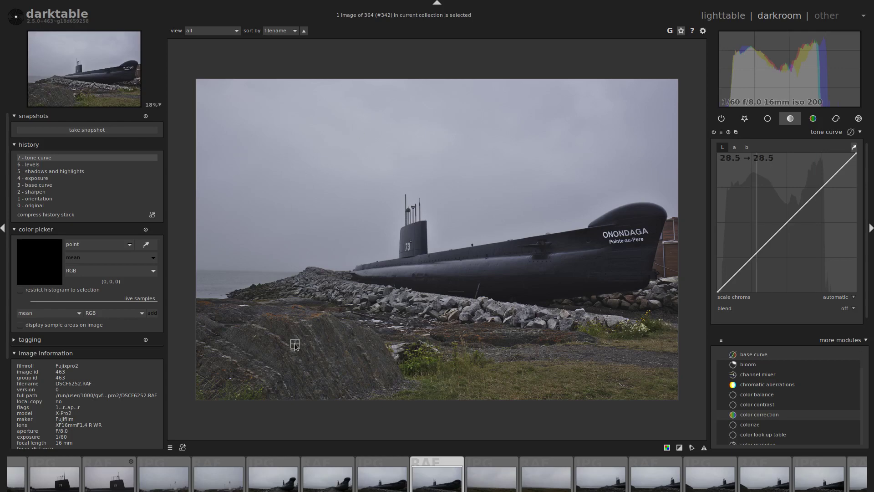
pyautogui.click(344, 141)
pyautogui.click(484, 116)
pyautogui.click(575, 122)
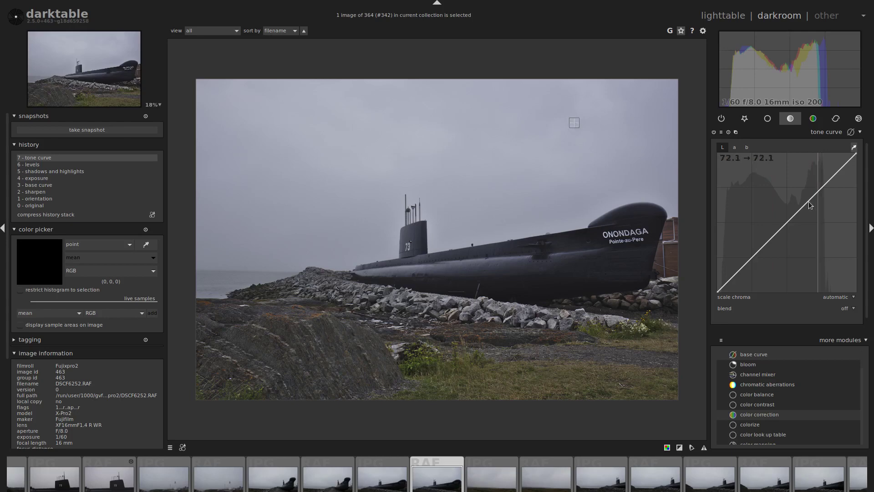
# - Lift the tone curve point at 72.1 up to about 78.8
pyautogui.moveTo(823, 188)
pyautogui.mouseDown()
pyautogui.moveTo(830, 174)
pyautogui.moveTo(822, 176)
pyautogui.mouseUp()
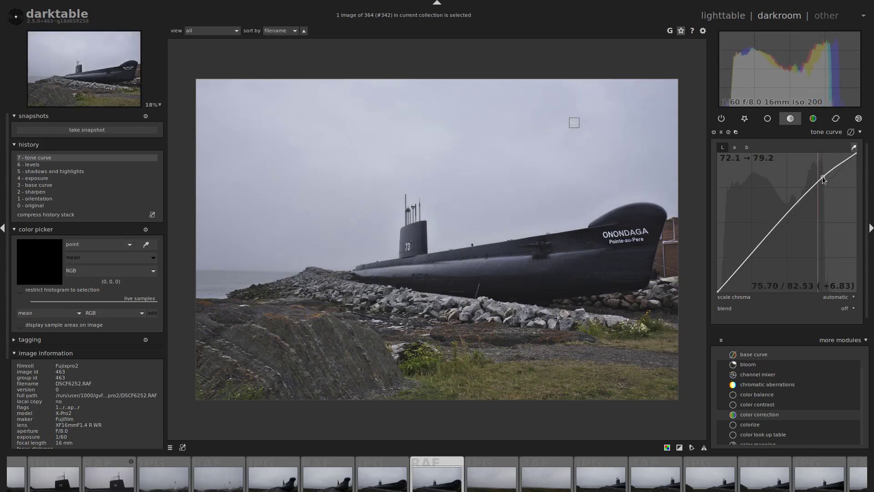
pyautogui.scroll(-2, 823, 177)
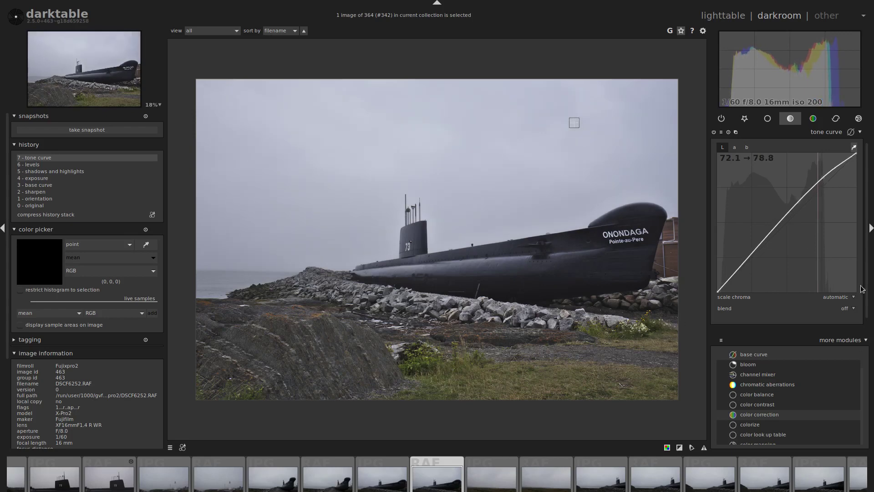
pyautogui.scroll(-1, 872, 210)
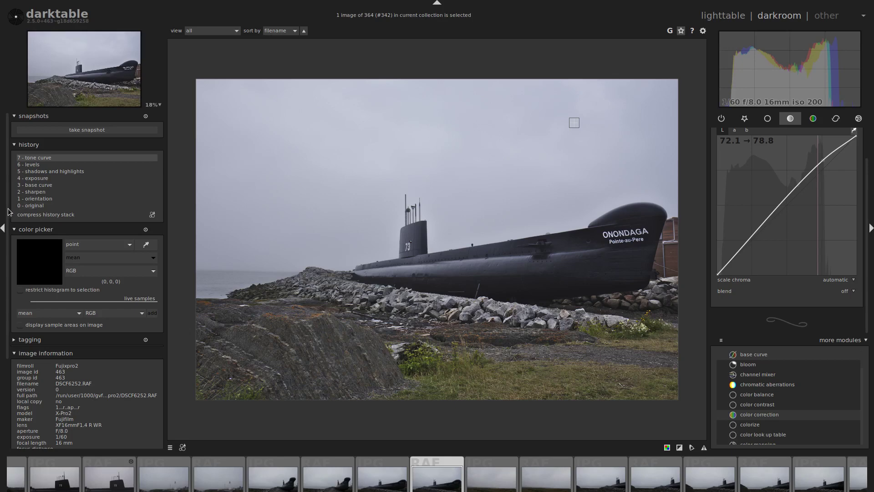
pyautogui.click(29, 206)
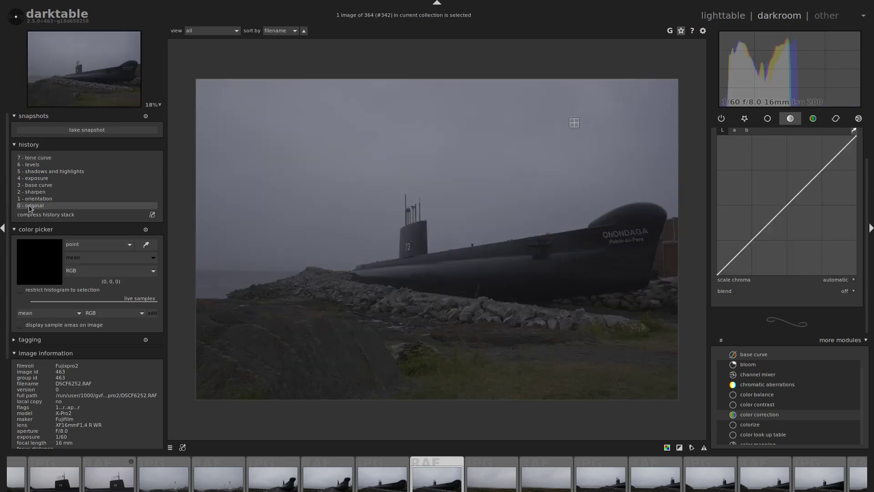
pyautogui.click(42, 159)
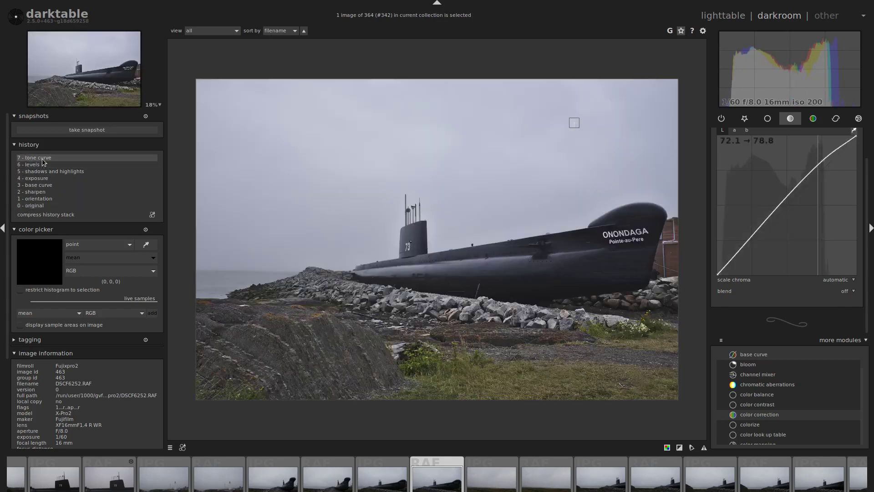